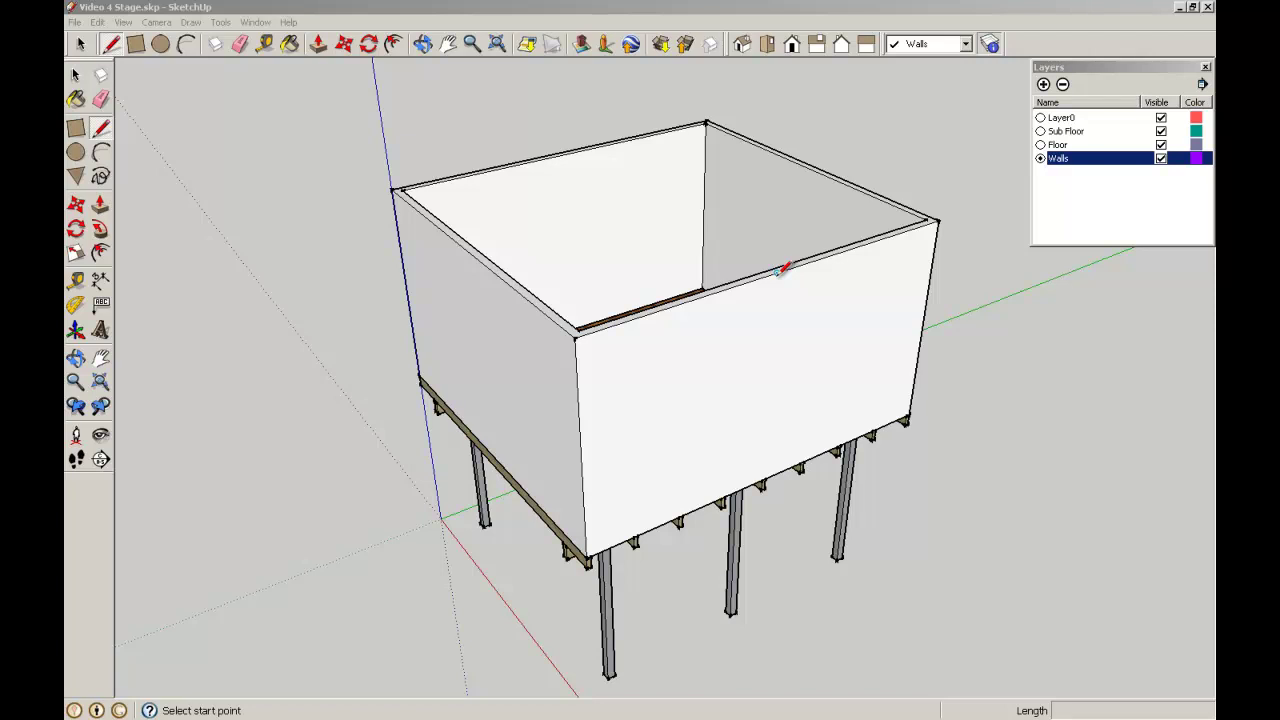
- Draw a vertical 2700 mm line joining the front wall's top and bottom edge midpoints
left_click(75, 75)
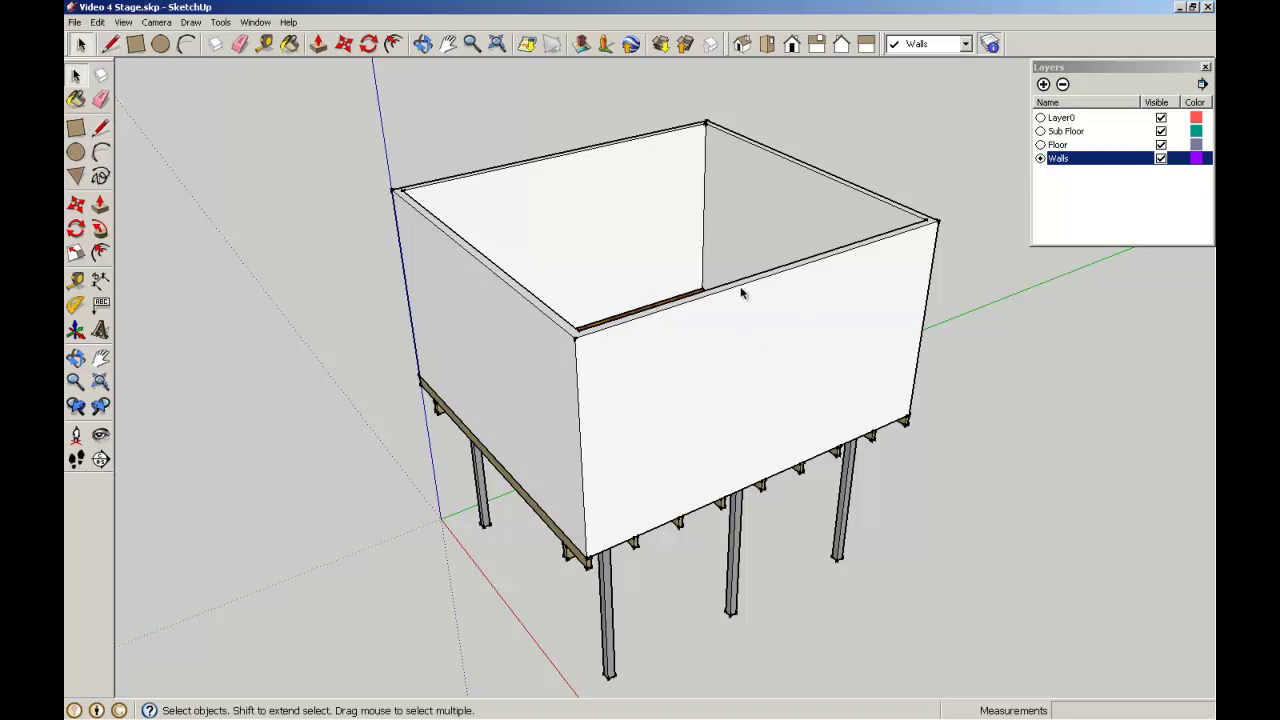
left_click(101, 129)
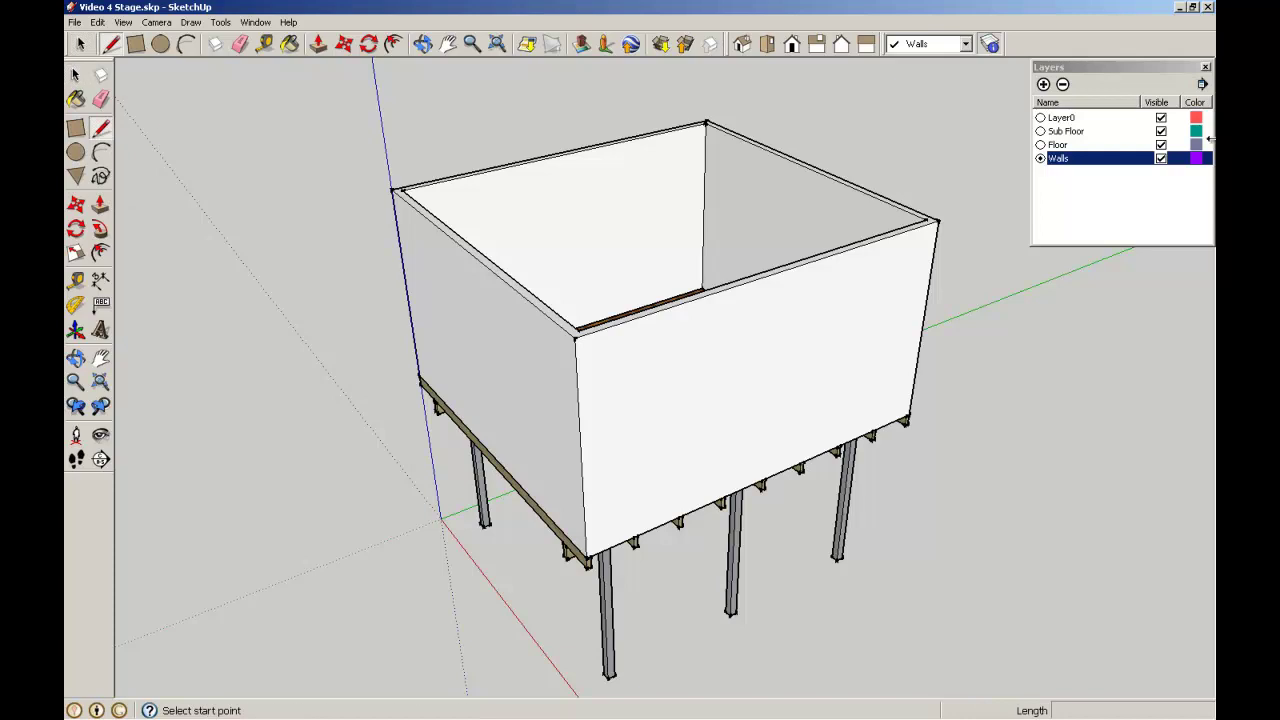
left_click(777, 271)
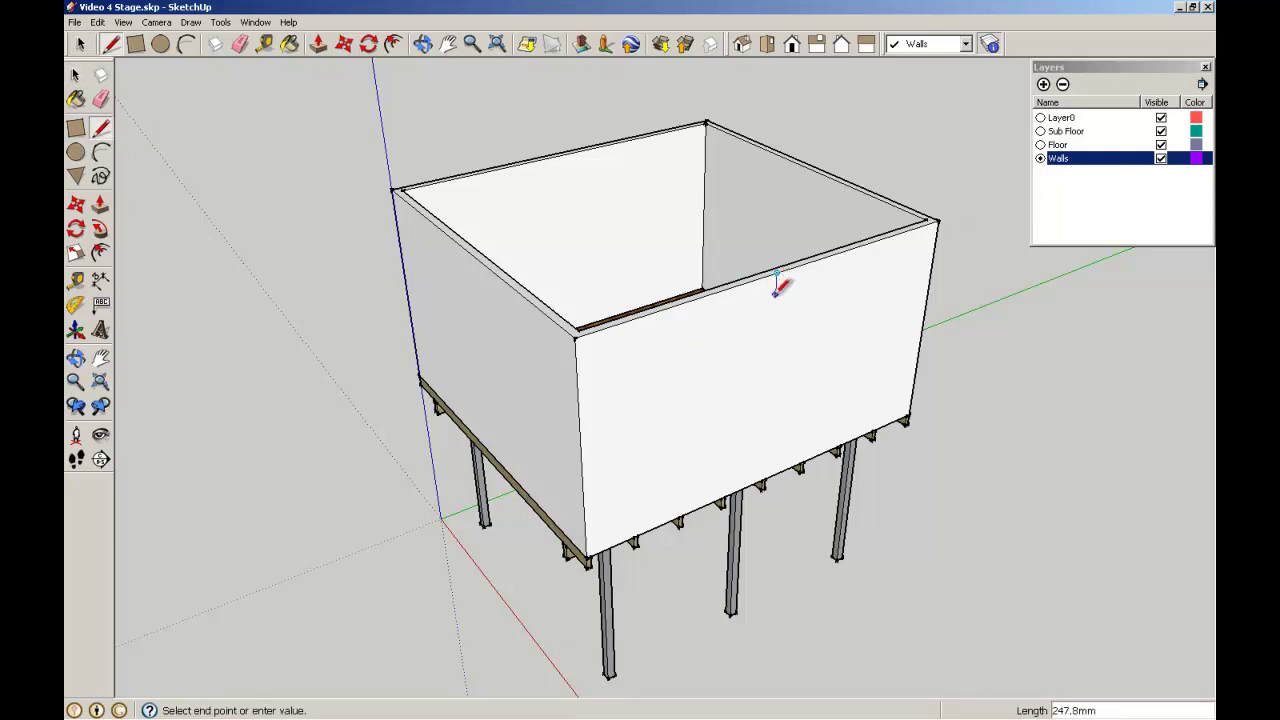
left_click(776, 471)
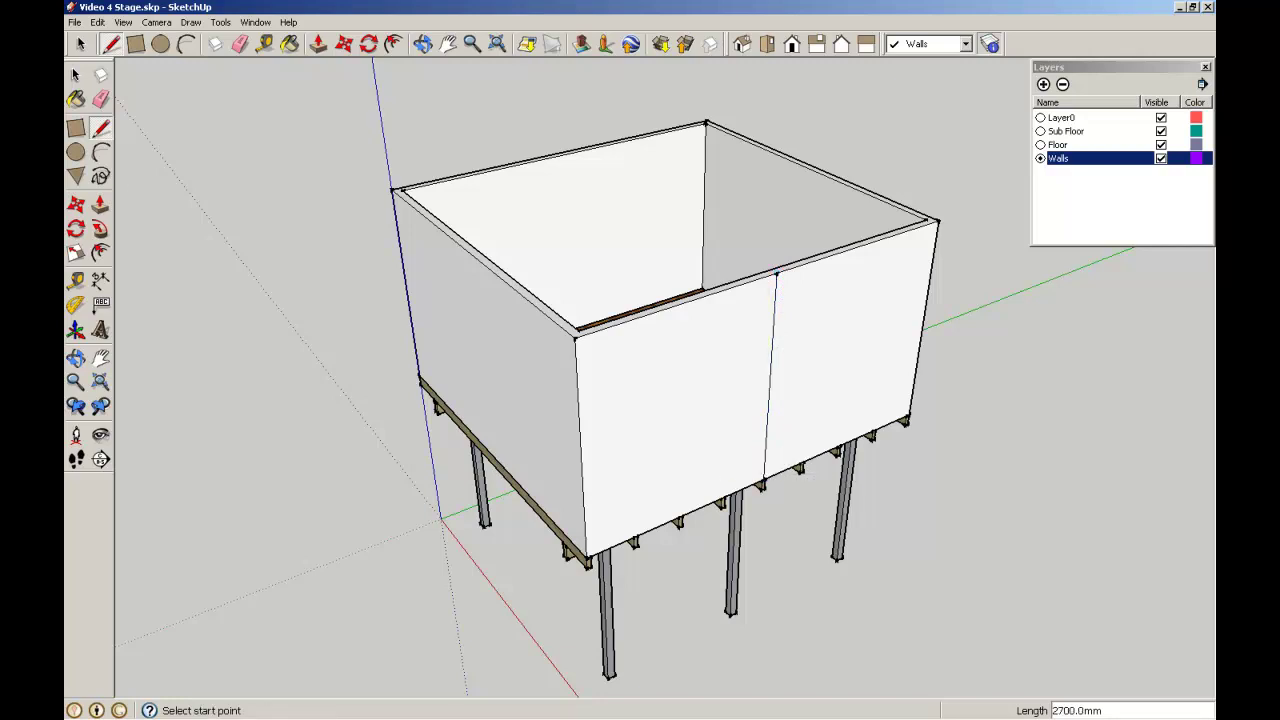
left_click(75, 74)
scroll(1004, 387, "up", 2)
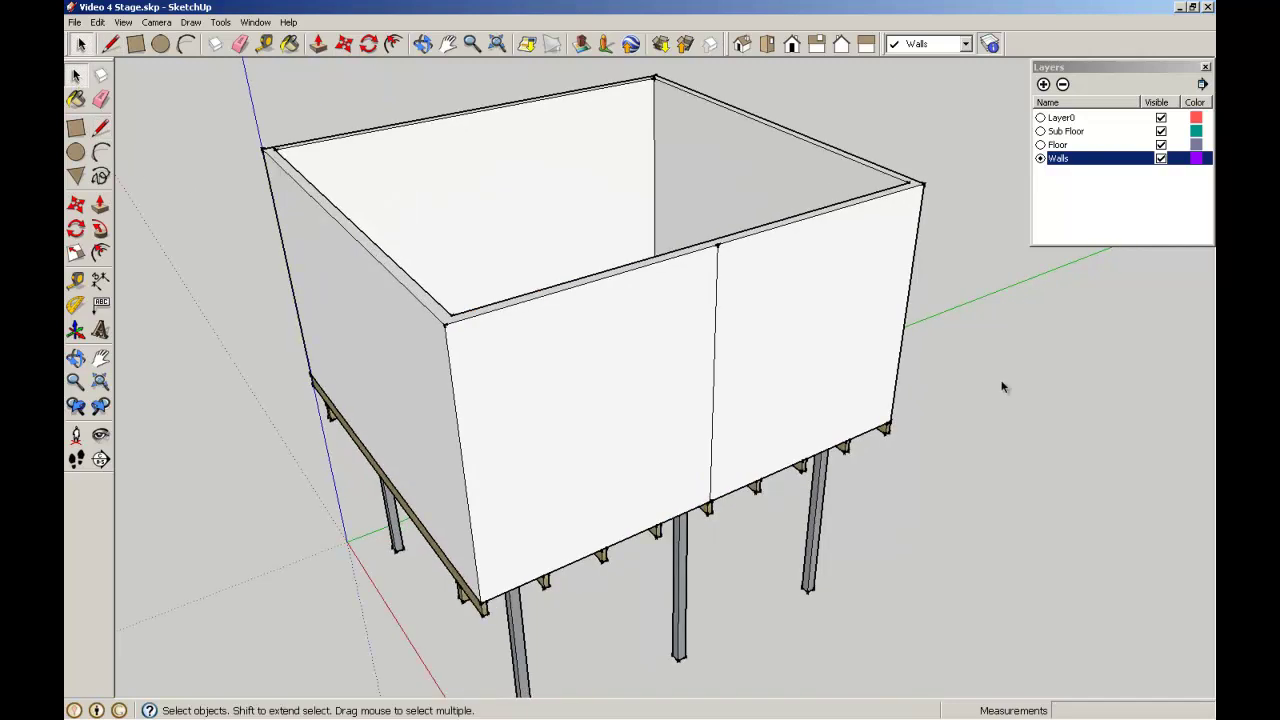
scroll(1004, 387, "up", 3)
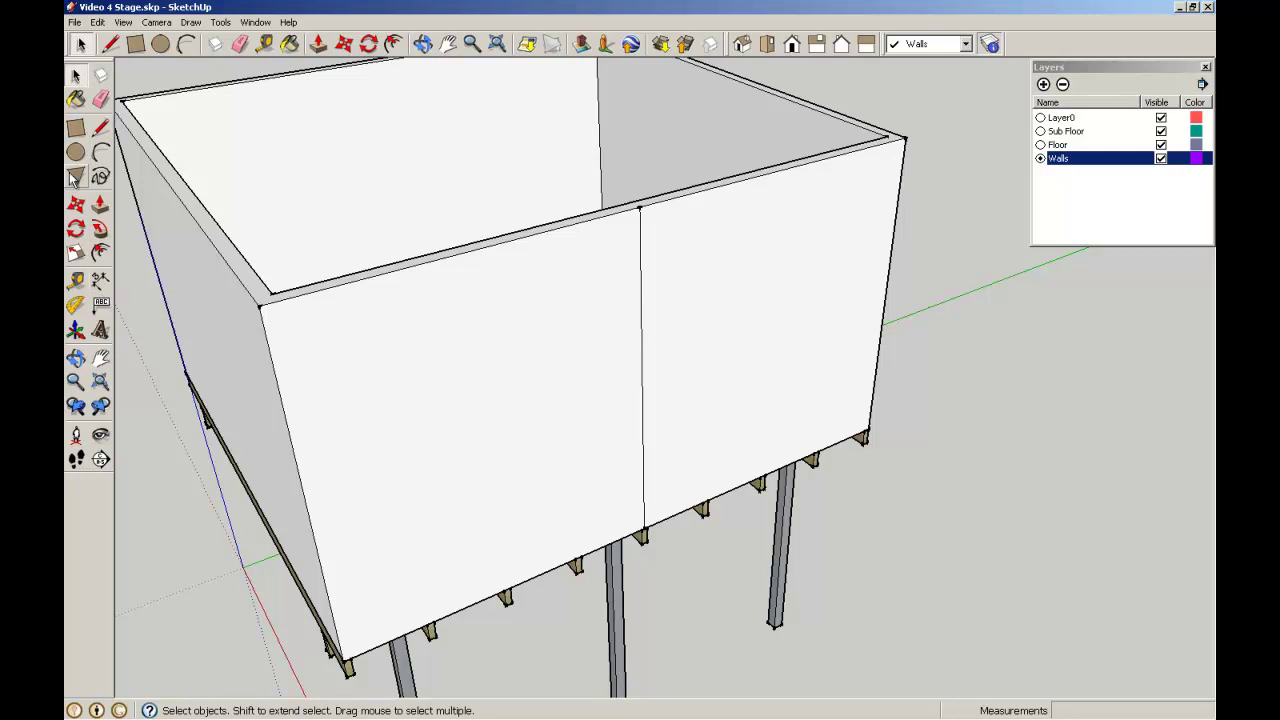
- Copy the front wall's centre line 450 mm to the left
left_click(78, 206)
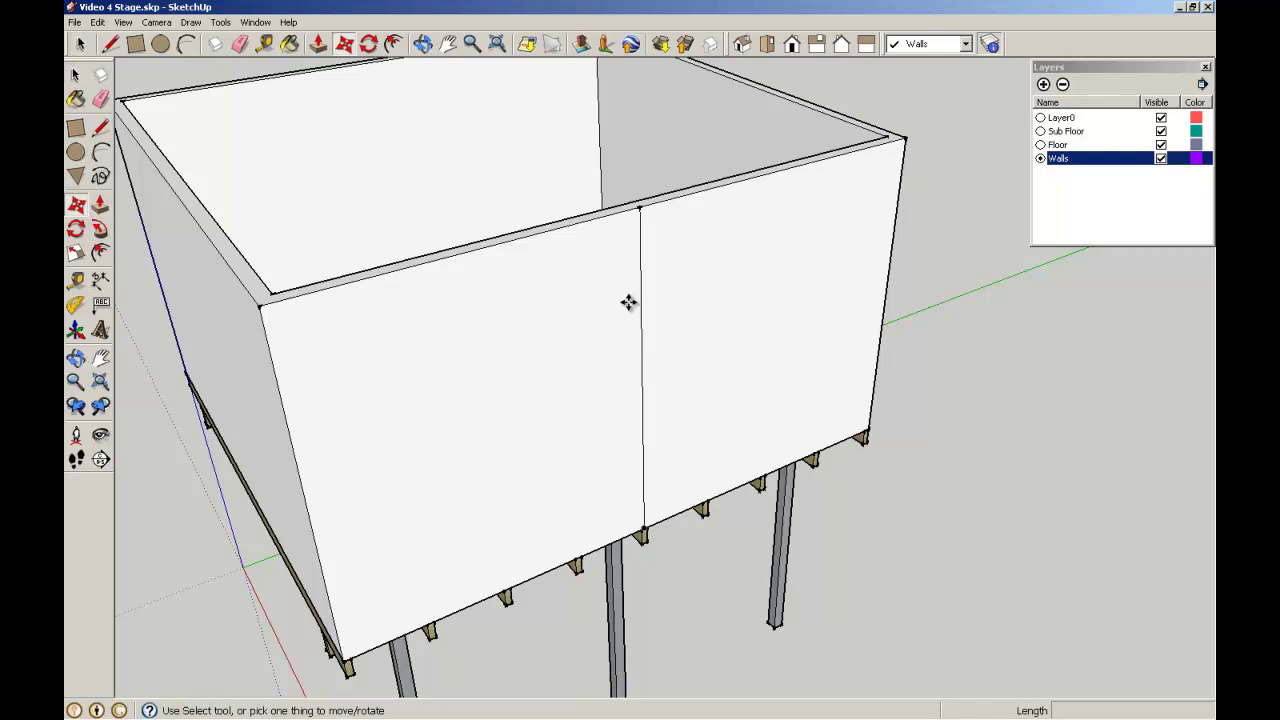
left_click(642, 327)
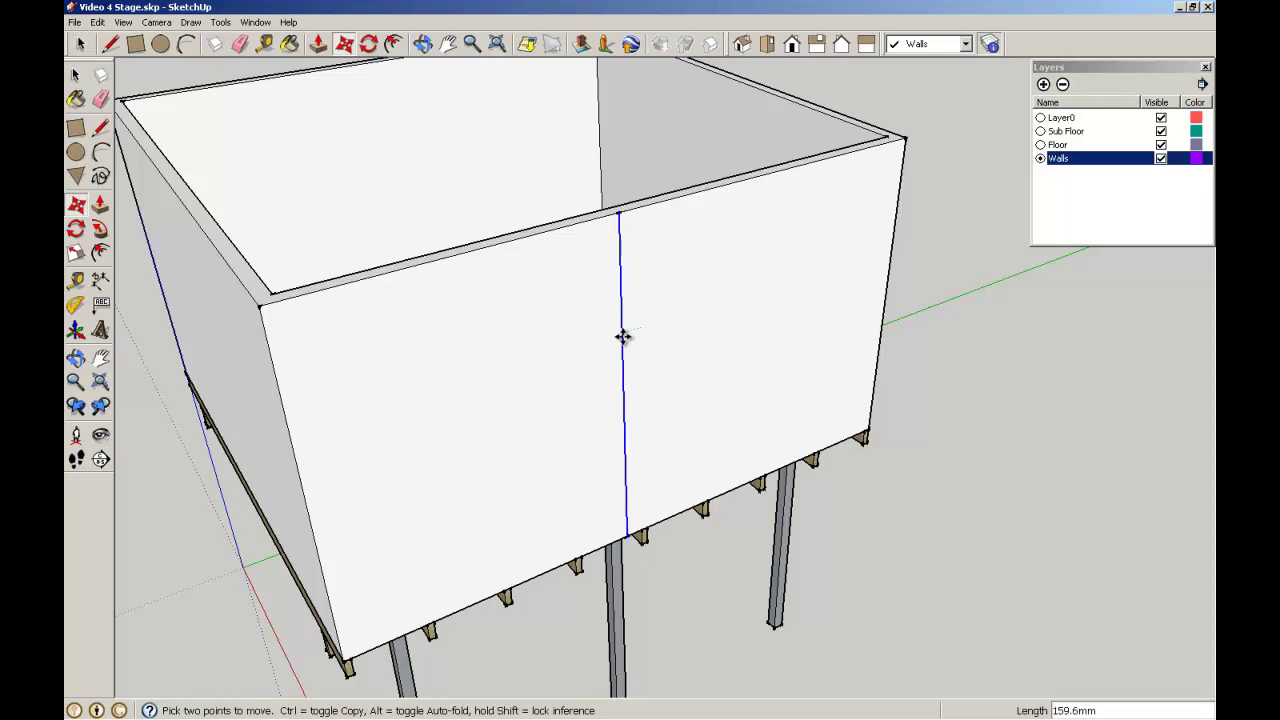
key("ctrl")
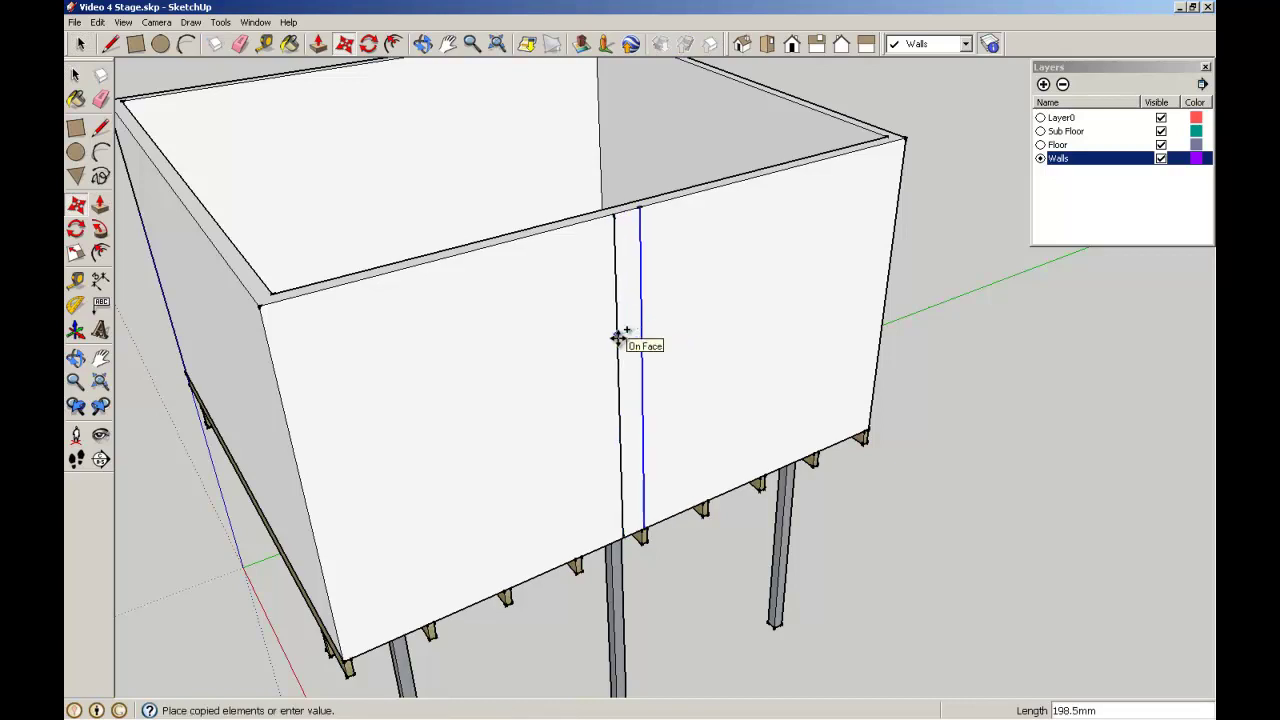
type("450")
key("Return")
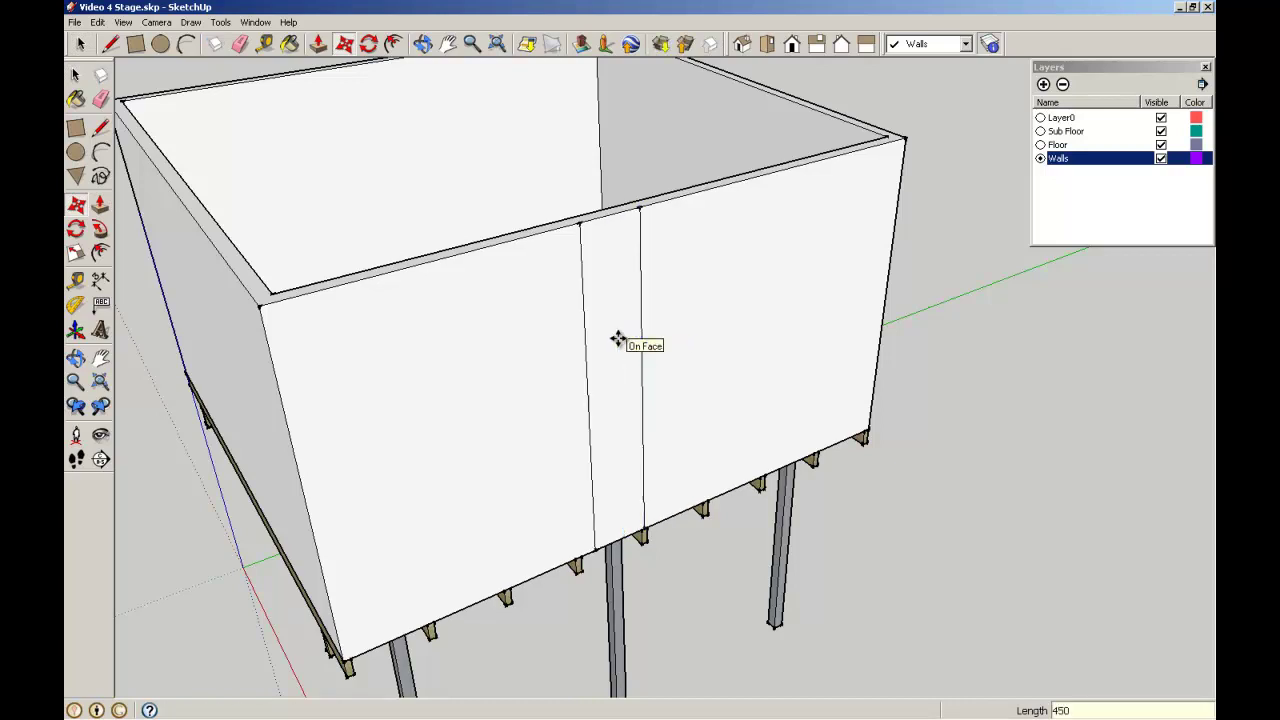
- Copy the centre line 450 mm to the right
left_click(78, 78)
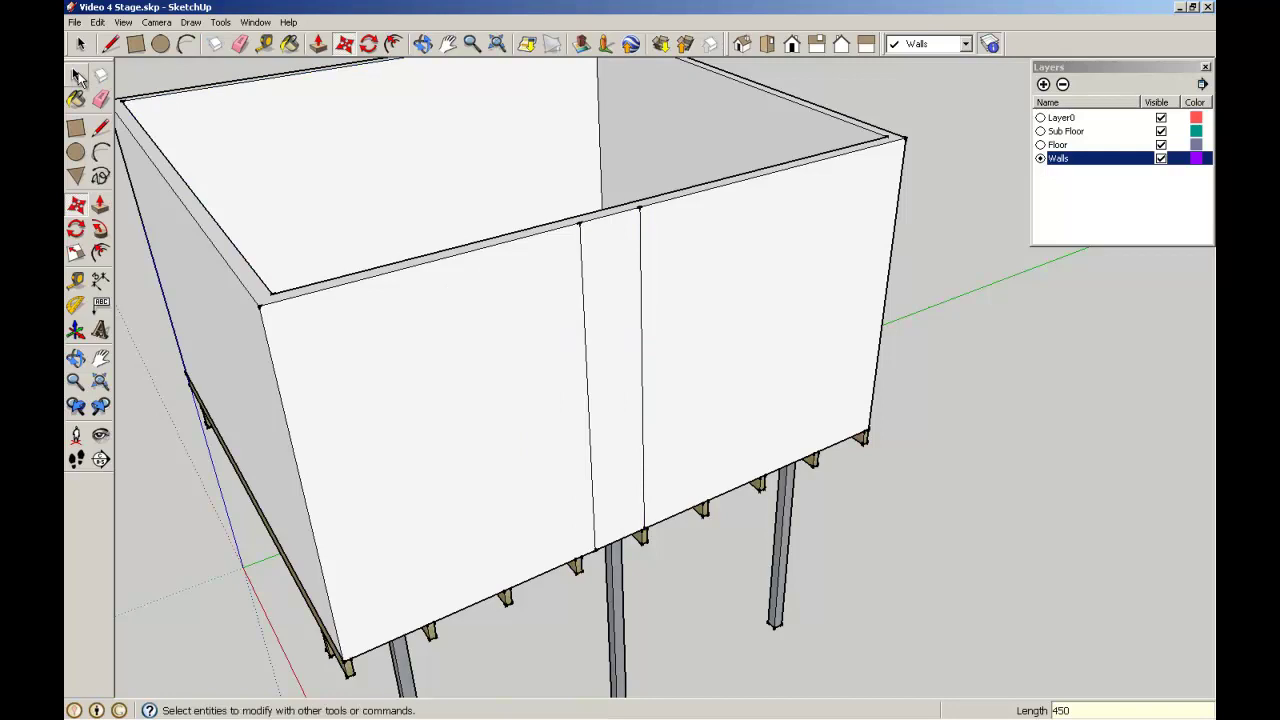
left_click(644, 347)
left_click(643, 361)
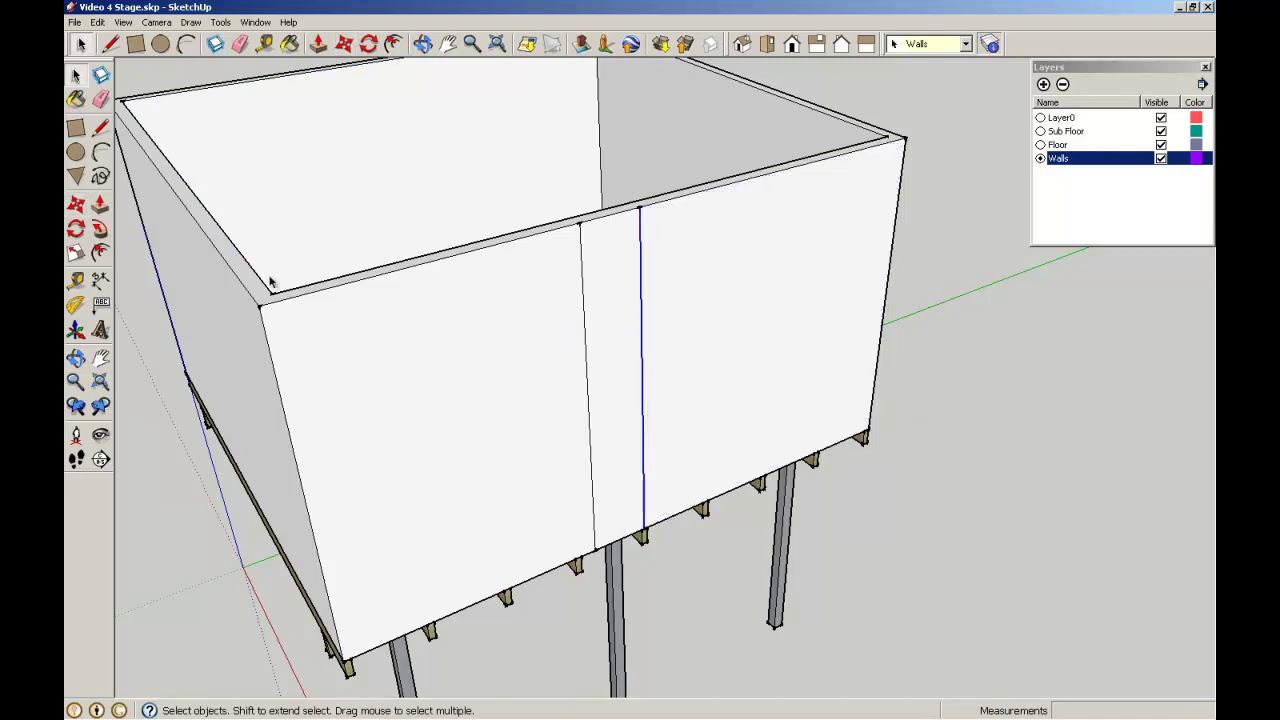
left_click(76, 204)
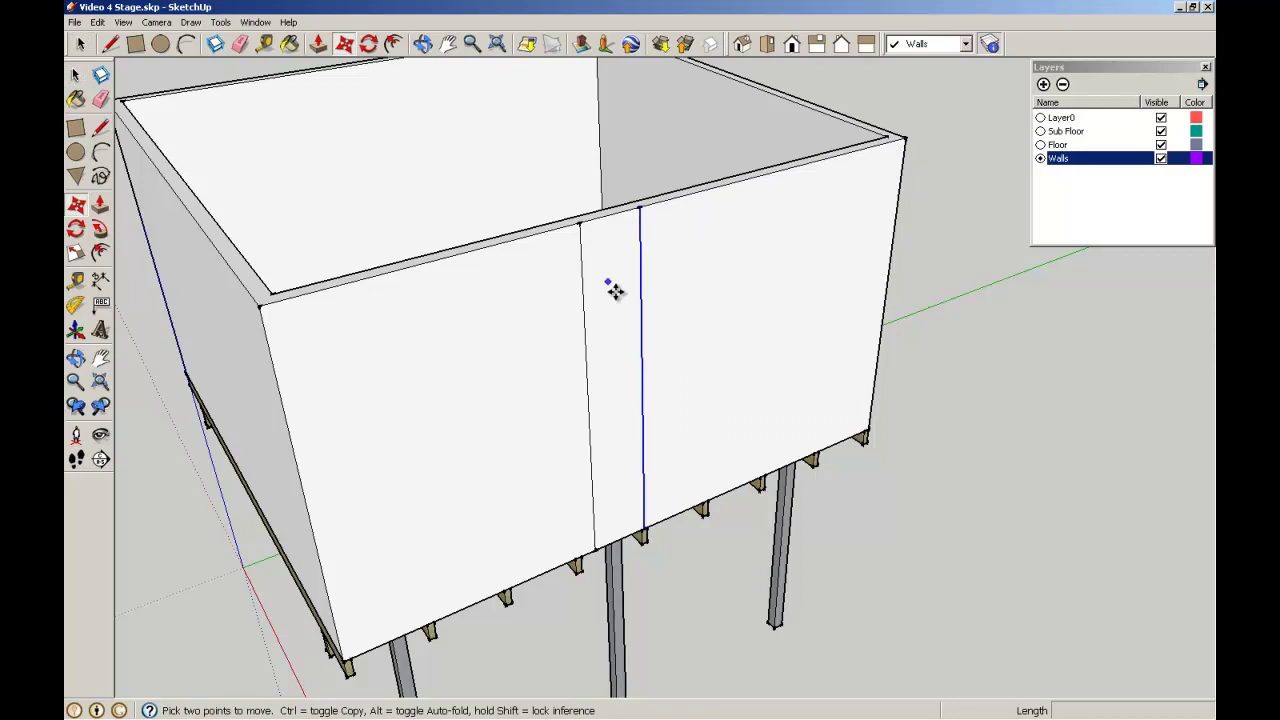
left_click(645, 366)
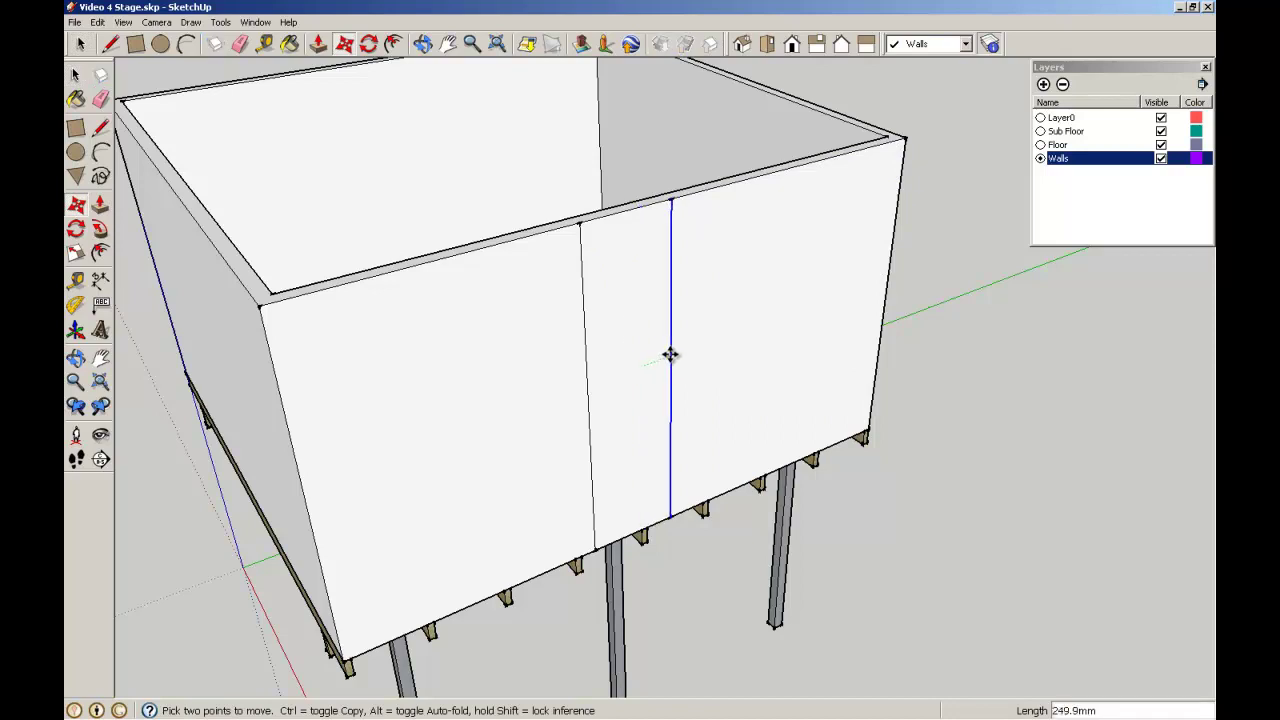
key("ctrl")
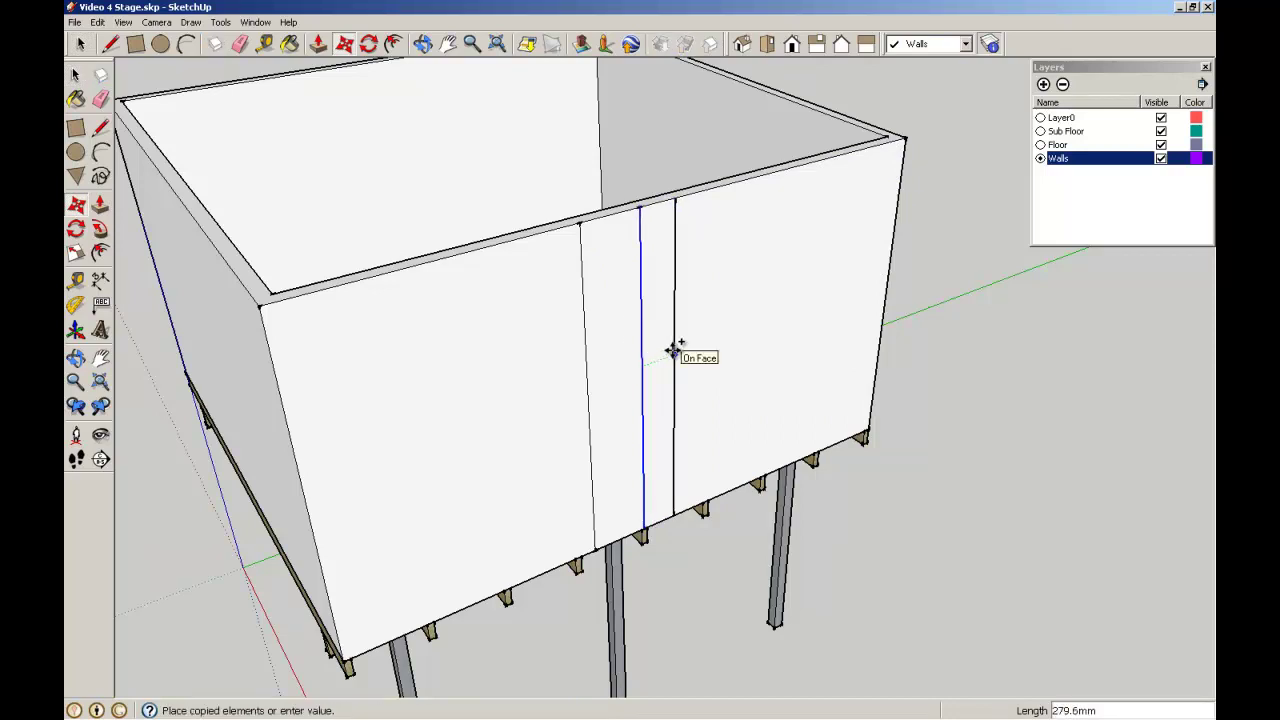
type("450")
key("Return")
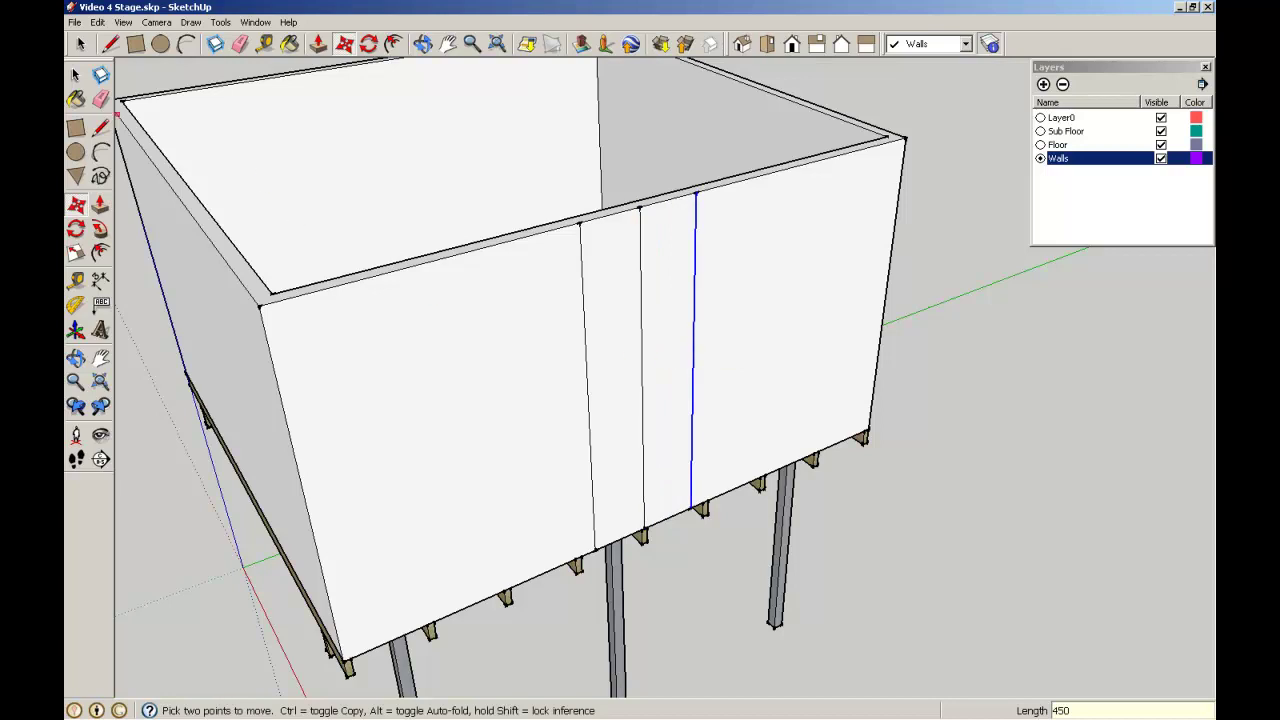
left_click(75, 75)
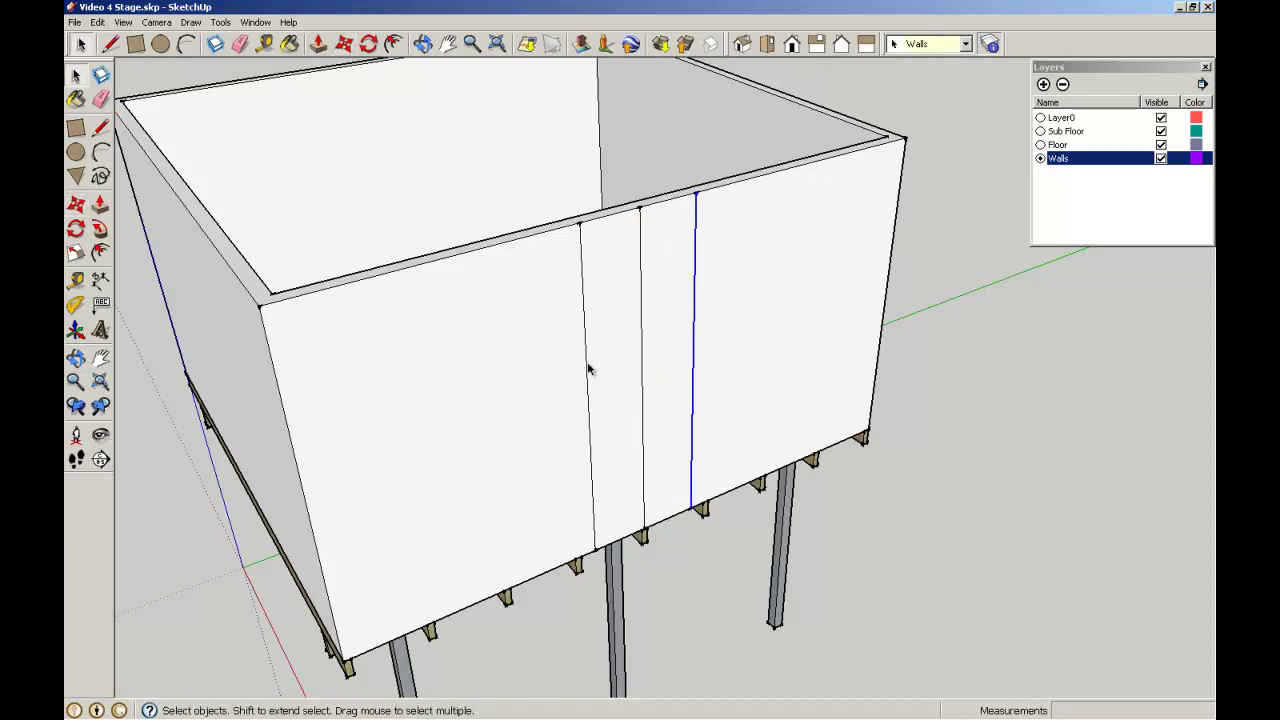
- Copy the new right-hand line a further 900 mm to the right
left_click(76, 204)
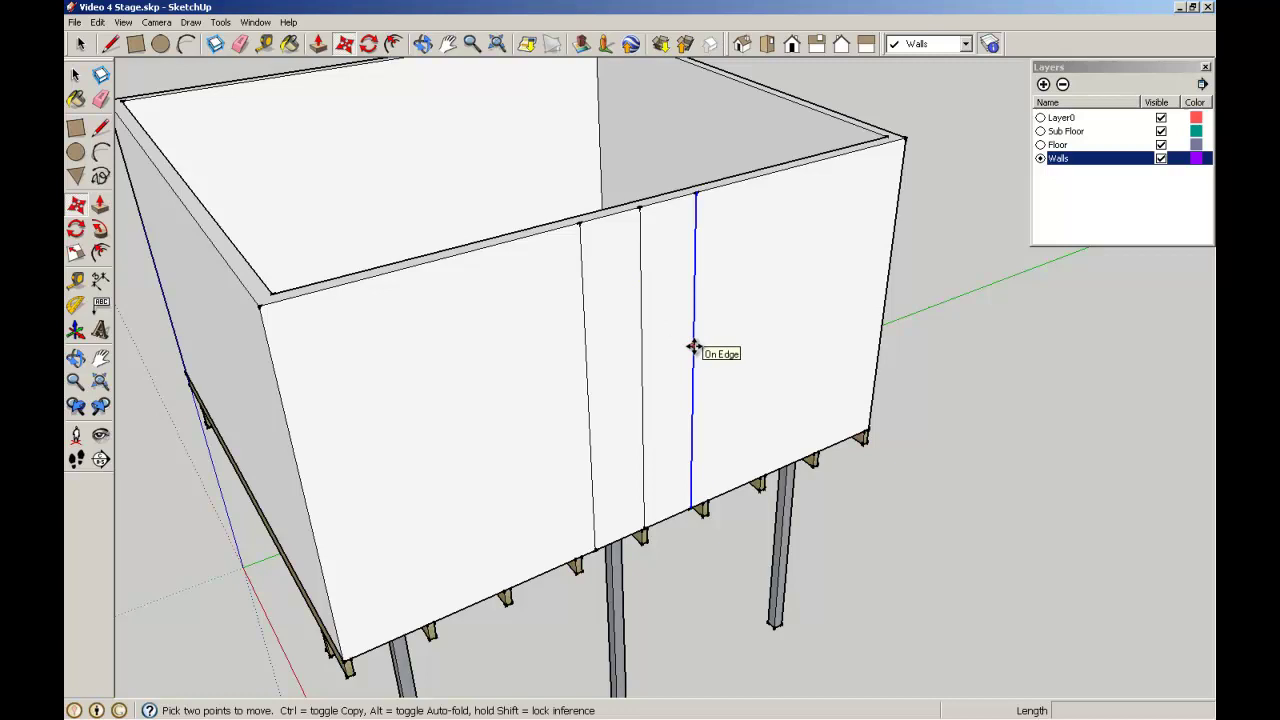
left_click(693, 347)
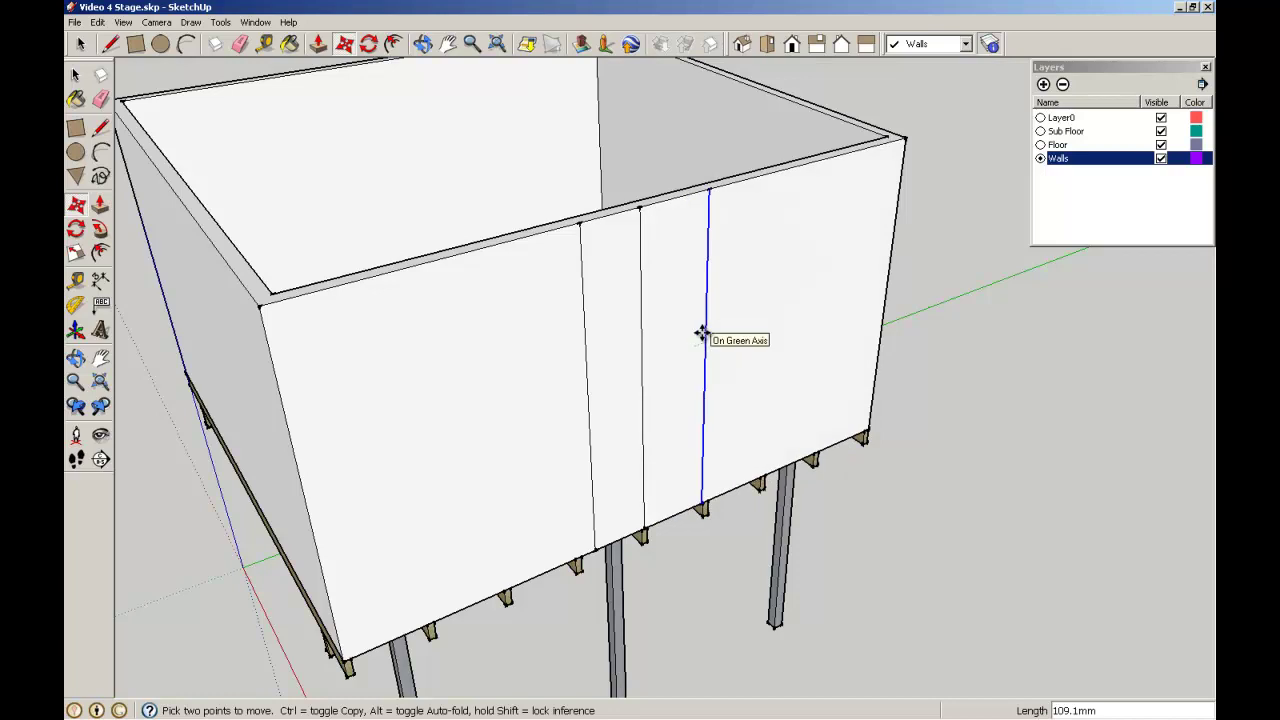
key("ctrl")
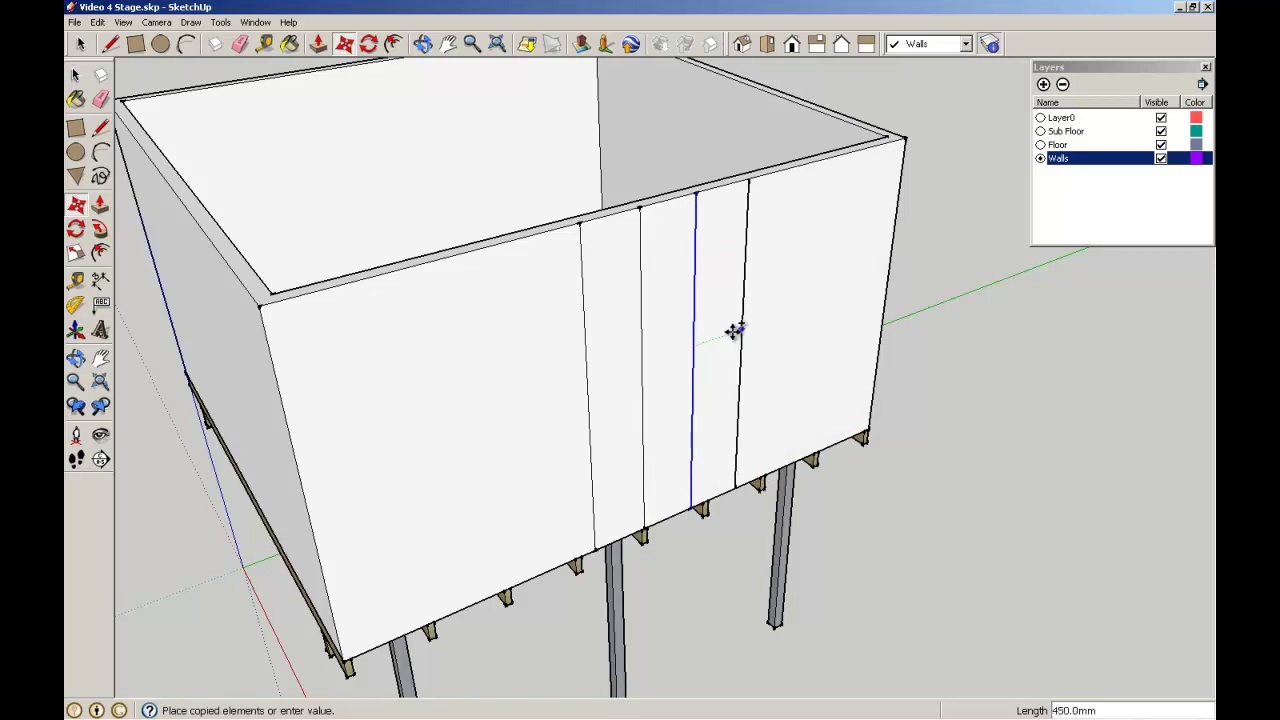
type("900")
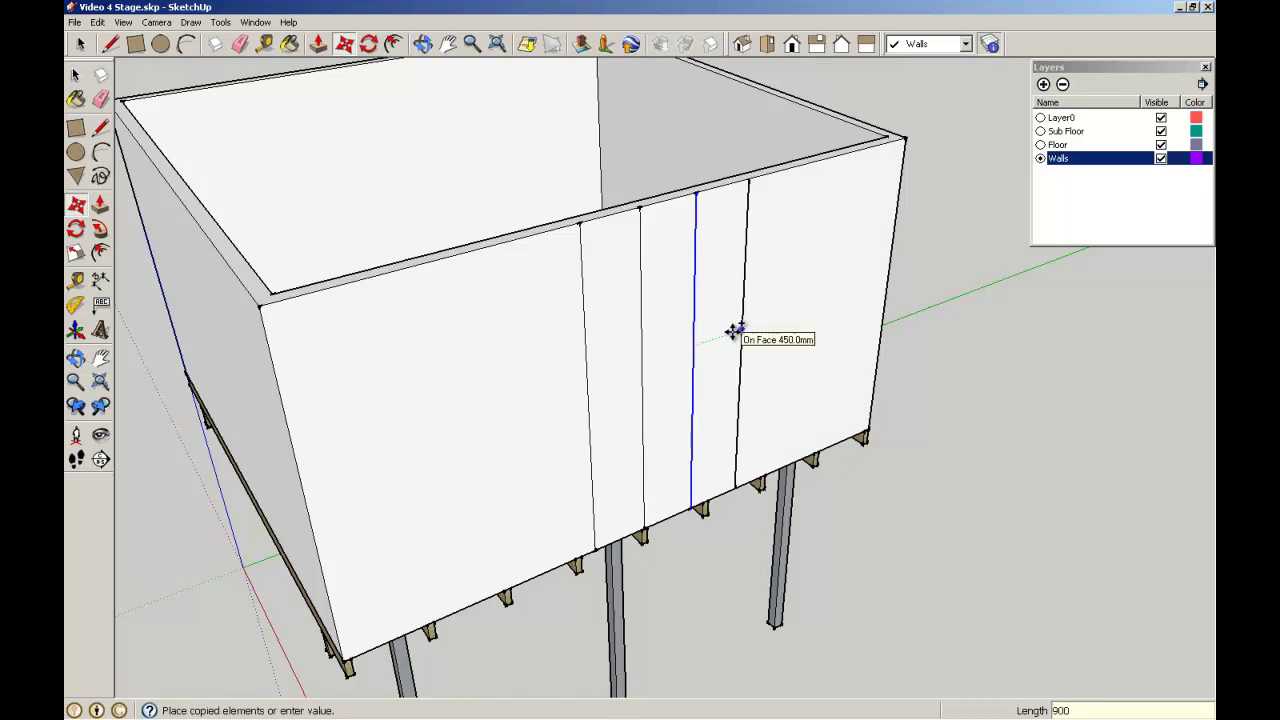
key("Return")
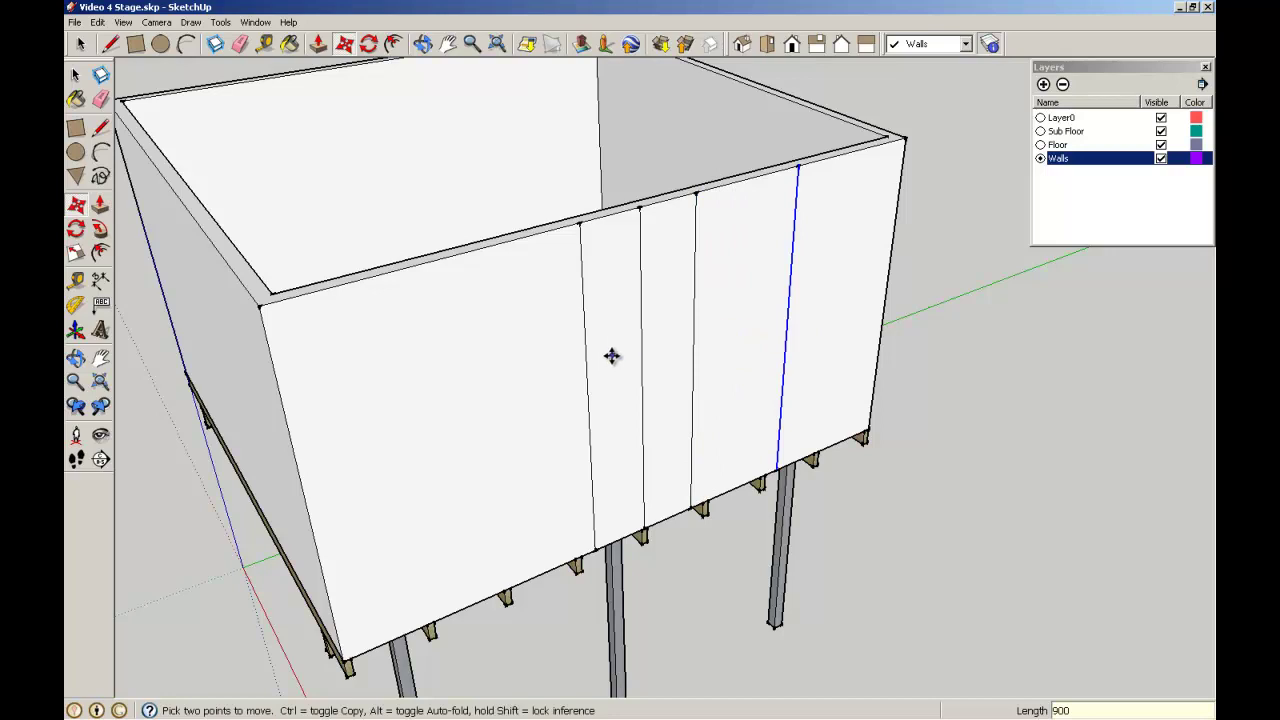
left_click(76, 76)
- Copy the new left-hand line a further 900 mm to the left
left_click(140, 340)
left_click(587, 417)
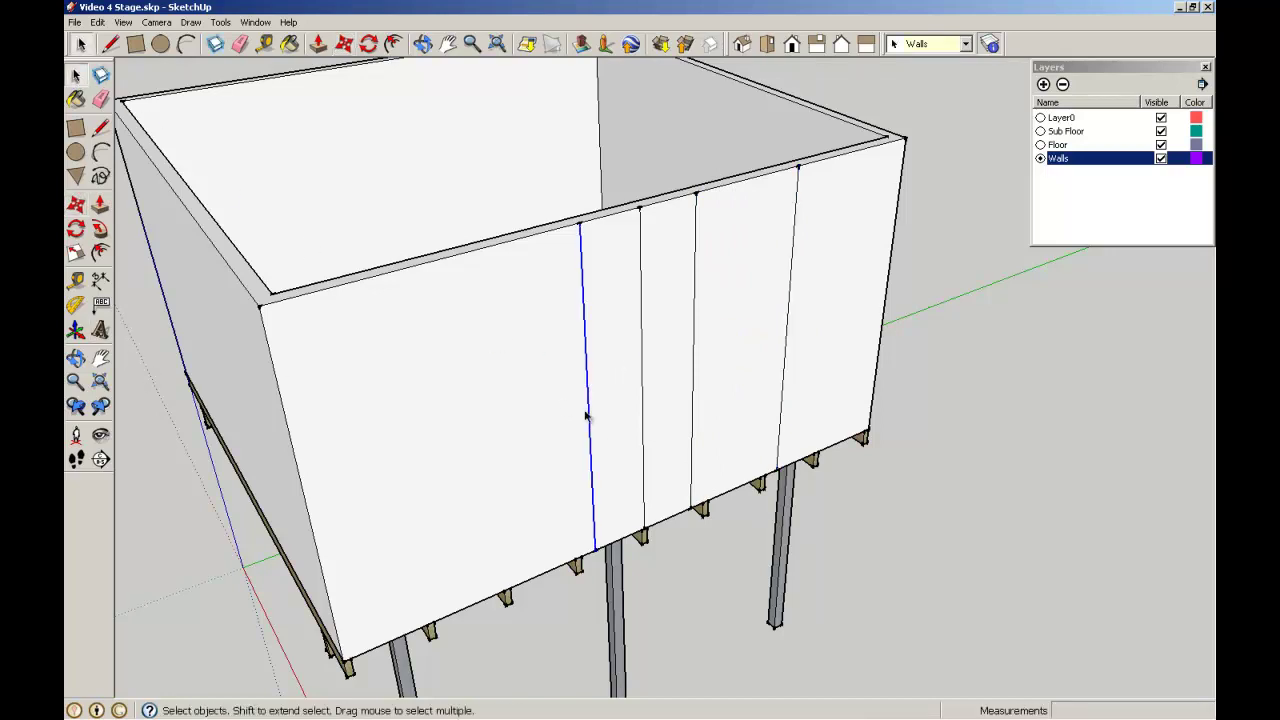
left_click(76, 204)
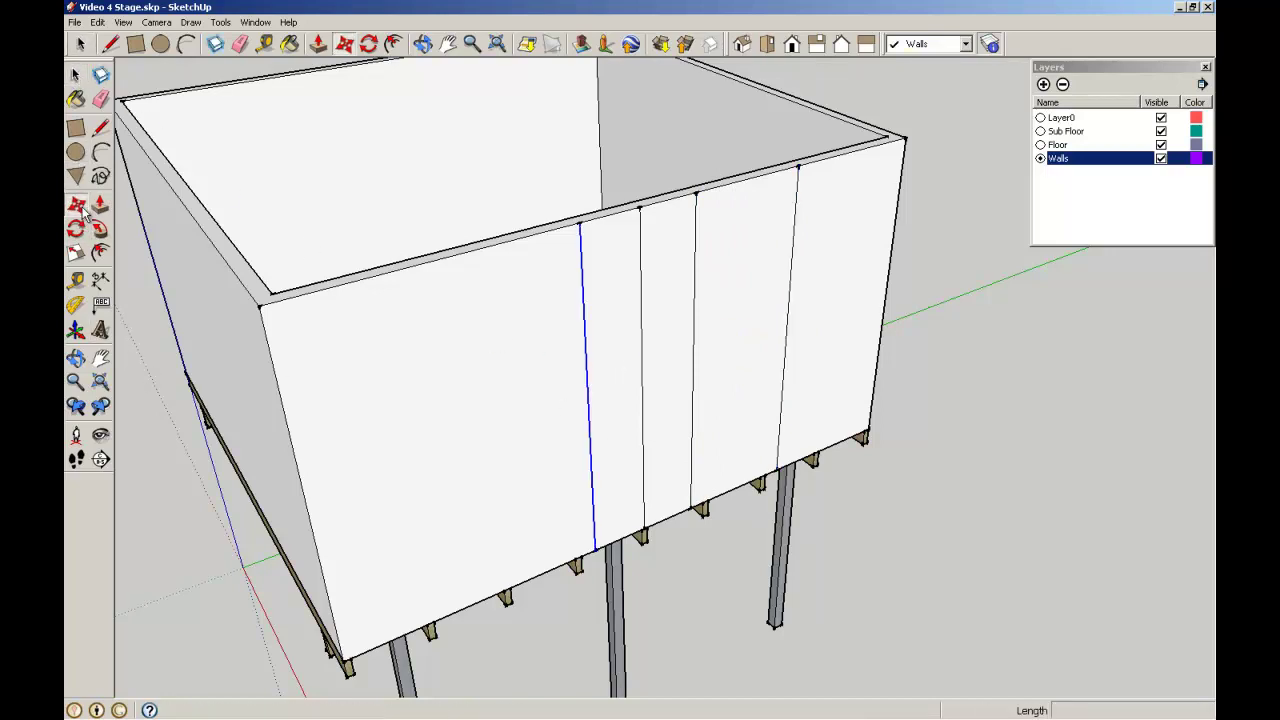
left_click(587, 402)
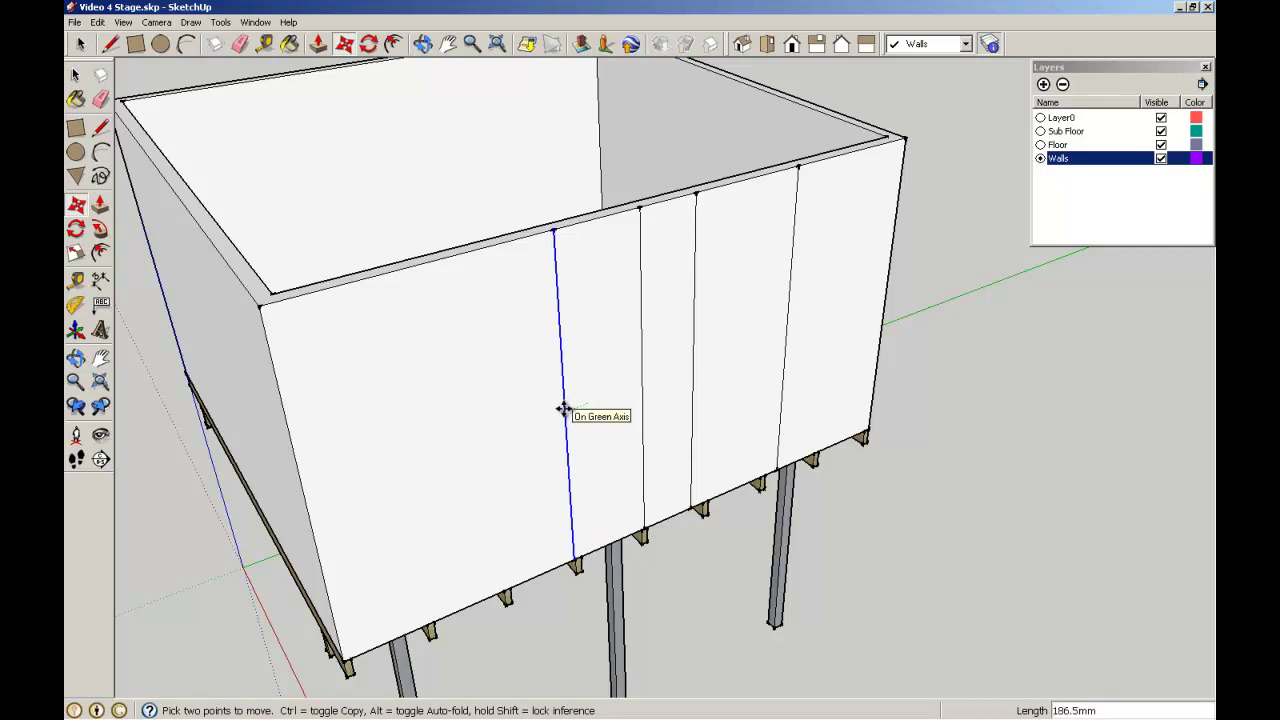
key("ctrl")
type("900")
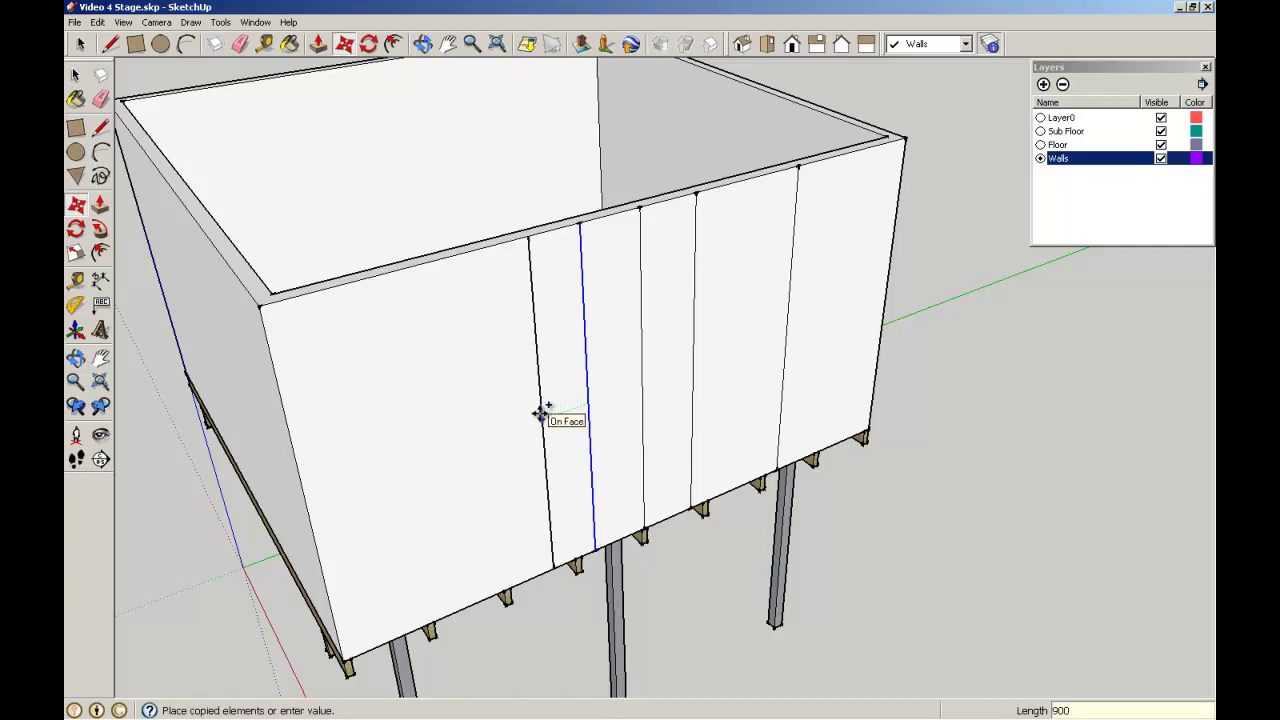
key("Return")
left_click(75, 75)
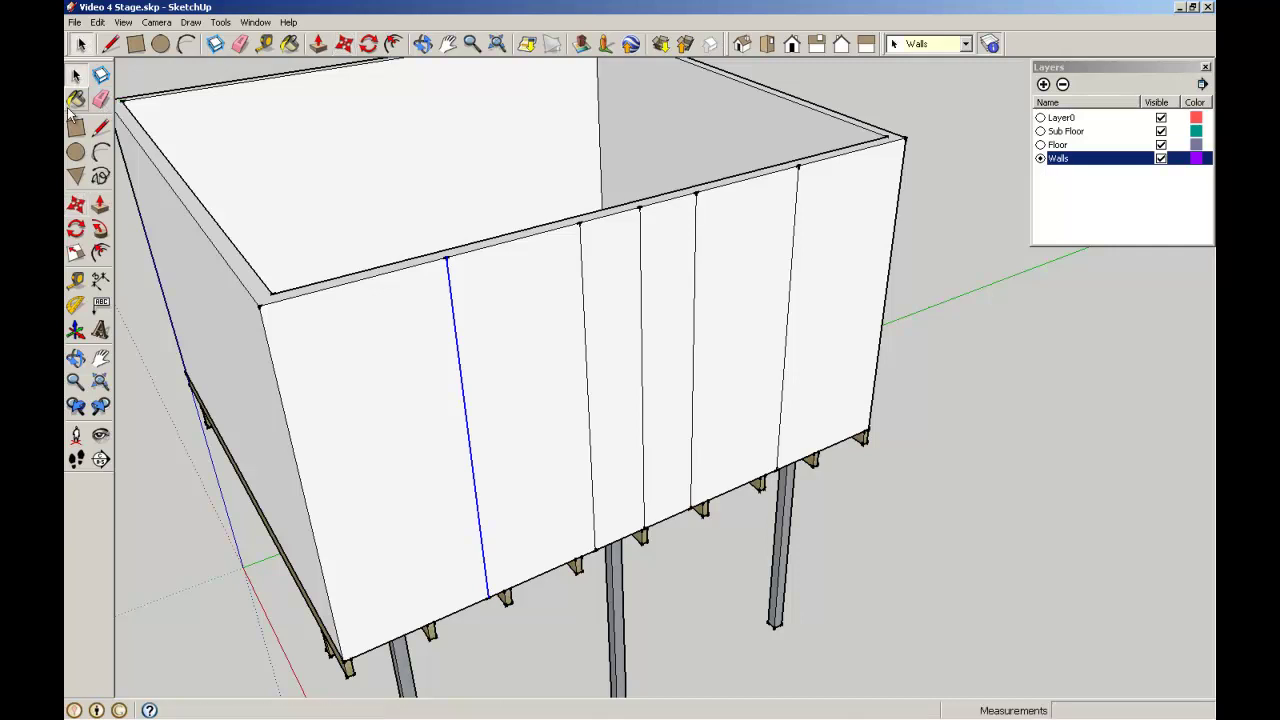
left_click(497, 627)
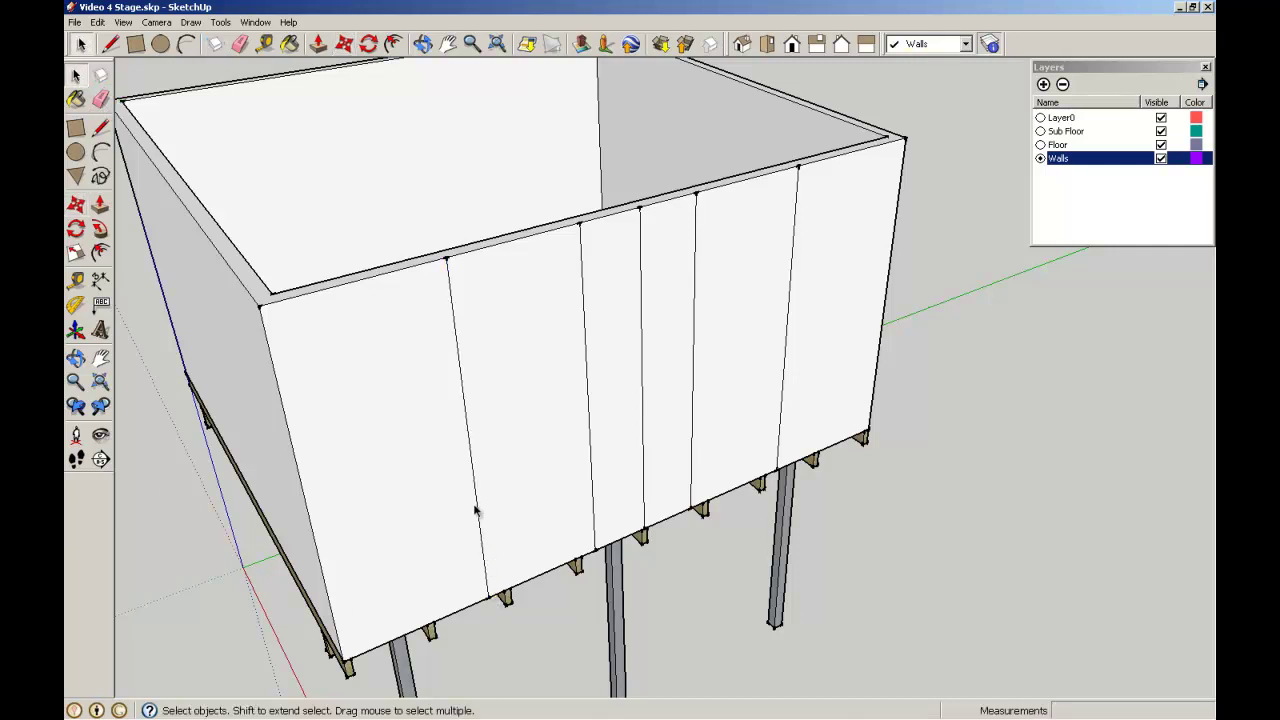
- Draw a 1000 mm line up the leftmost division, then a sill line across to the right division
left_click(100, 127)
left_click(488, 597)
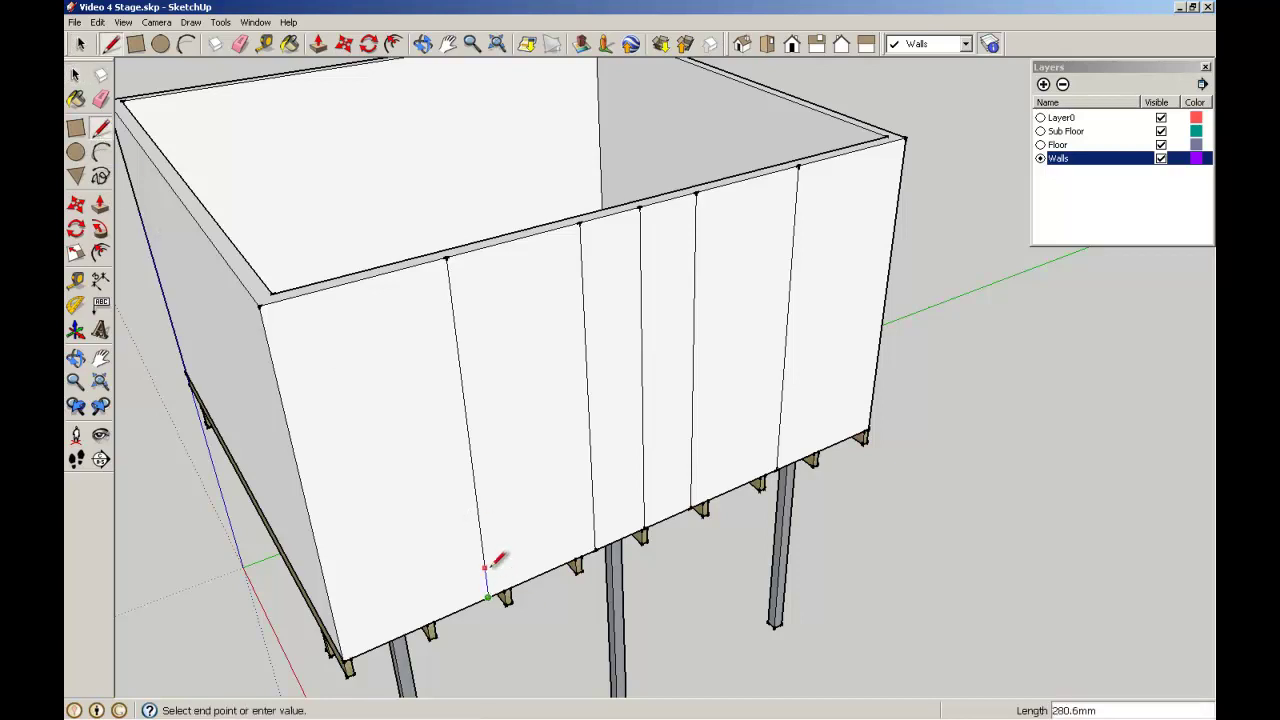
type("1000")
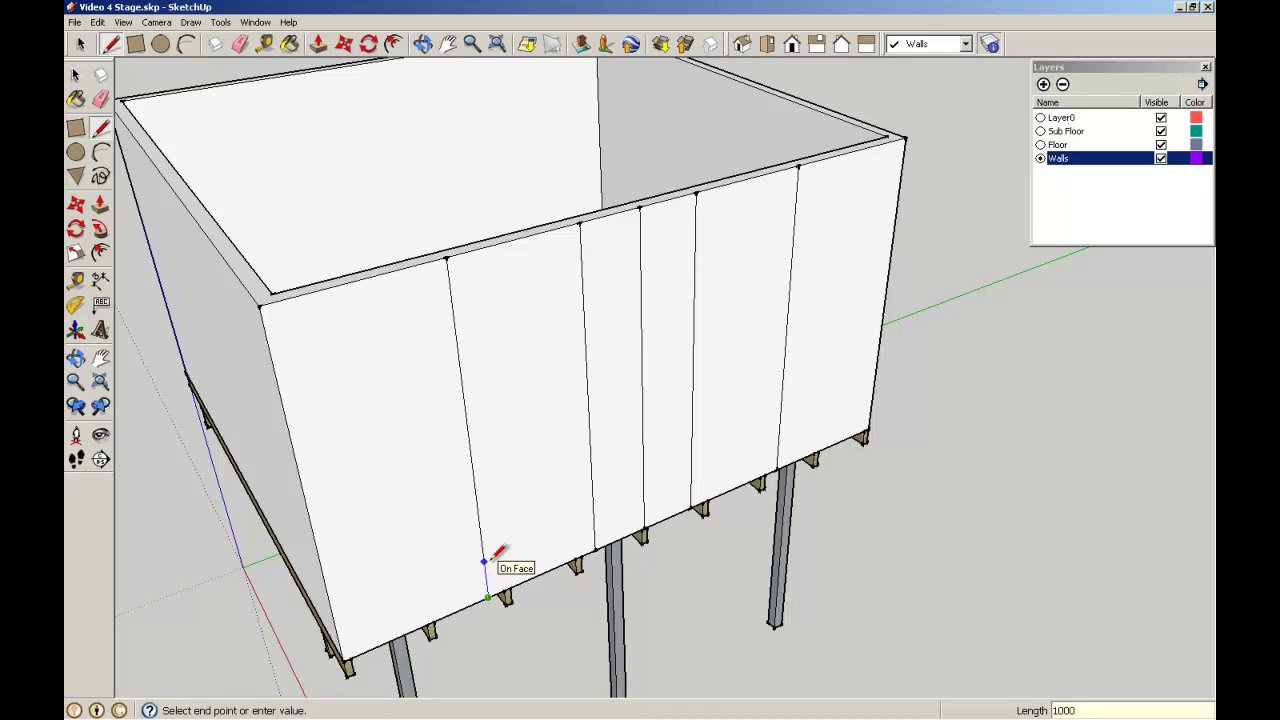
key("Return")
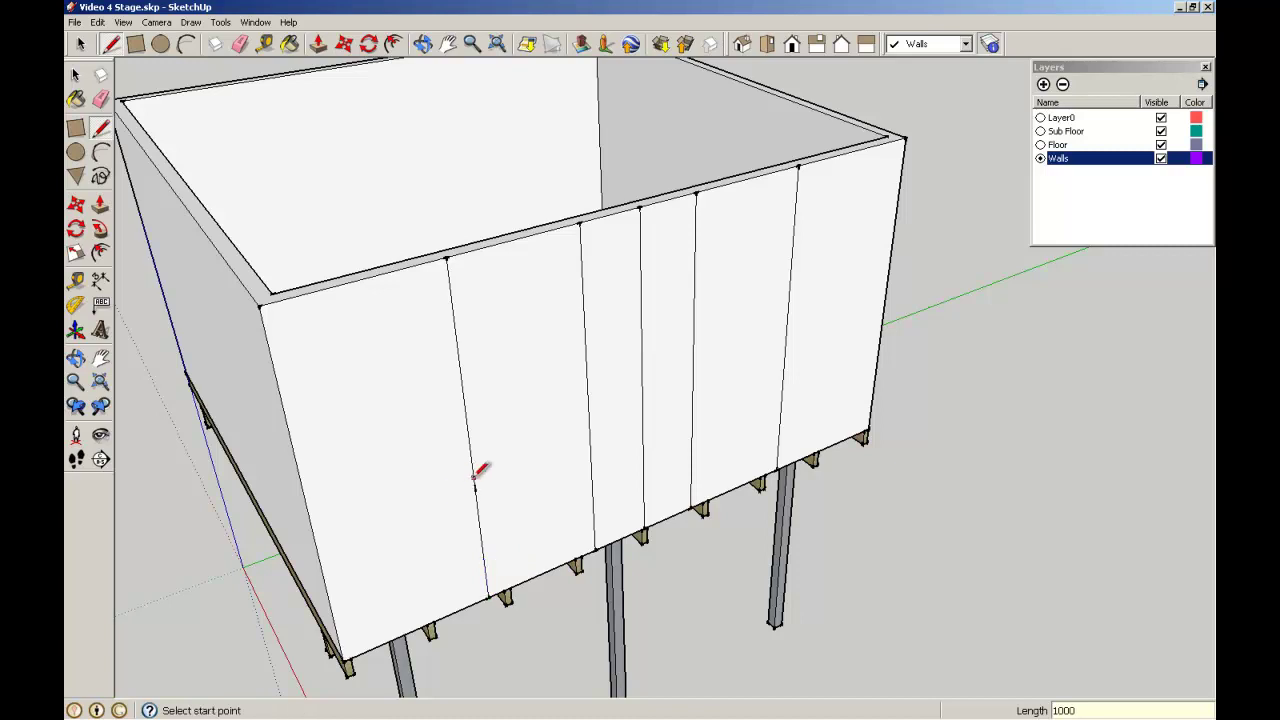
left_click(475, 488)
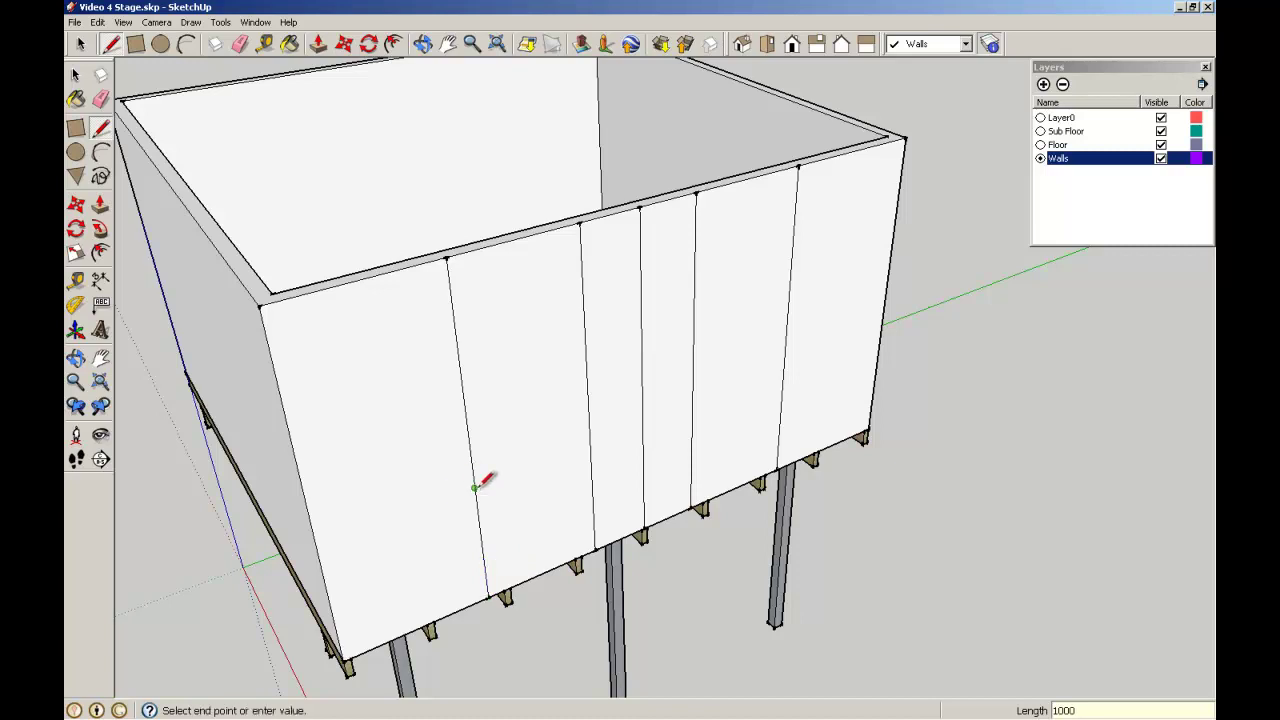
left_click(784, 369)
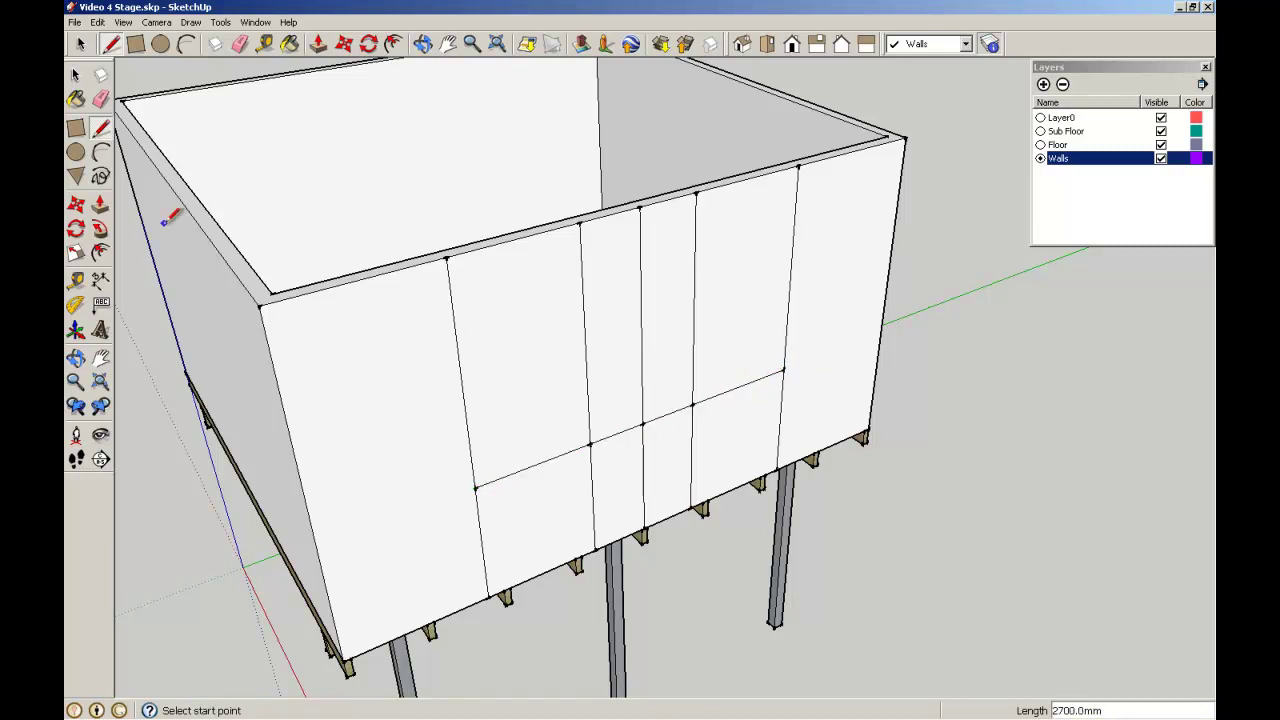
left_click(75, 74)
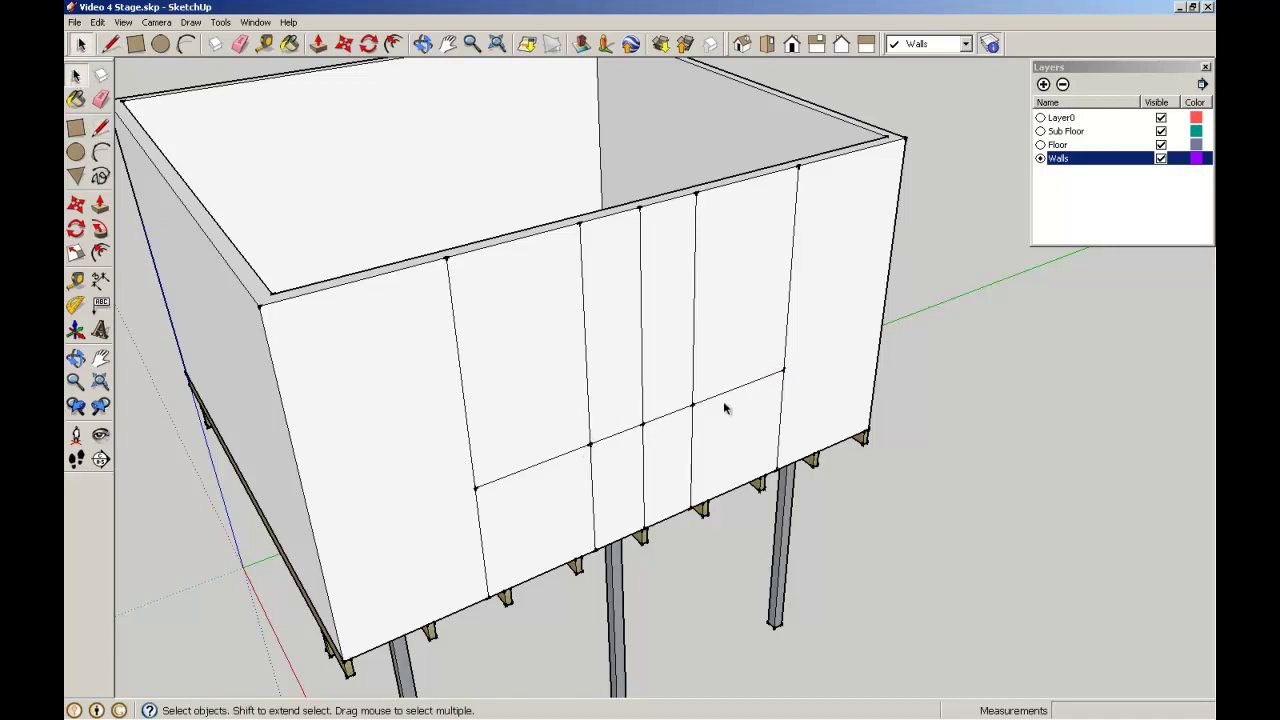
- Select the left and right window sill segments
left_click(541, 463)
left_click(612, 405)
left_click(665, 432)
left_click(663, 418)
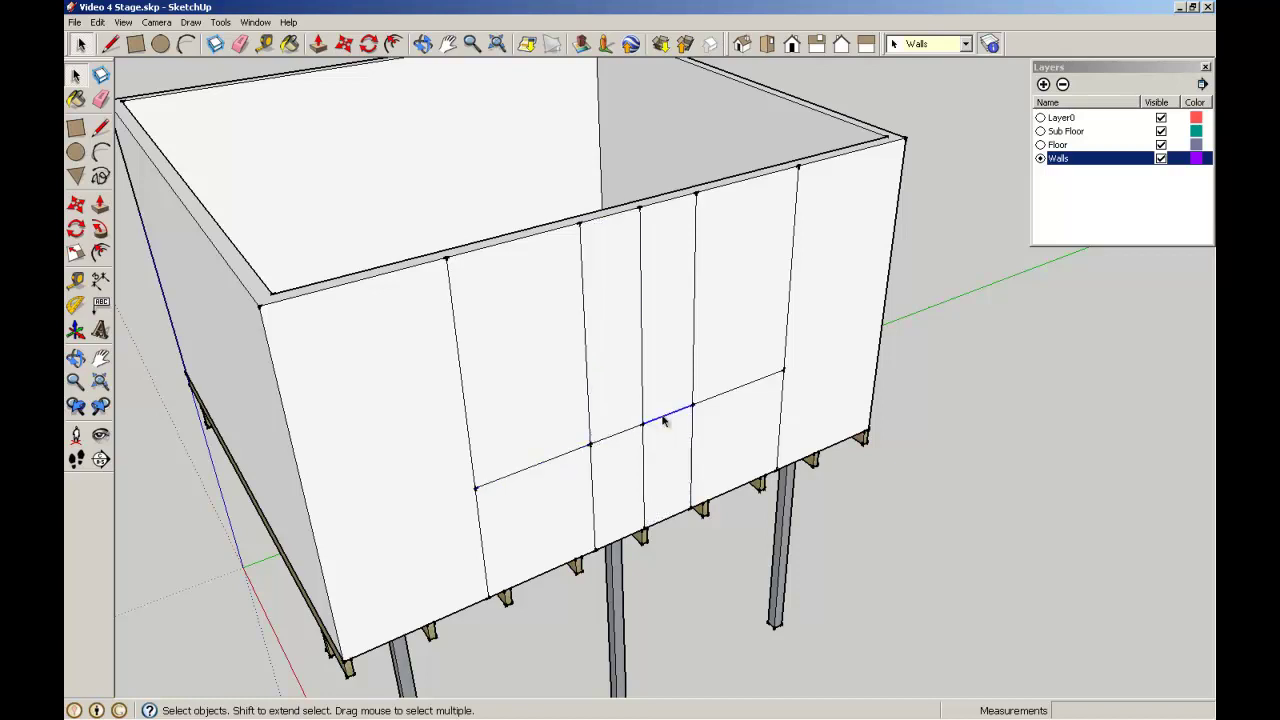
left_click(706, 400)
left_click(1009, 502)
left_click(746, 386)
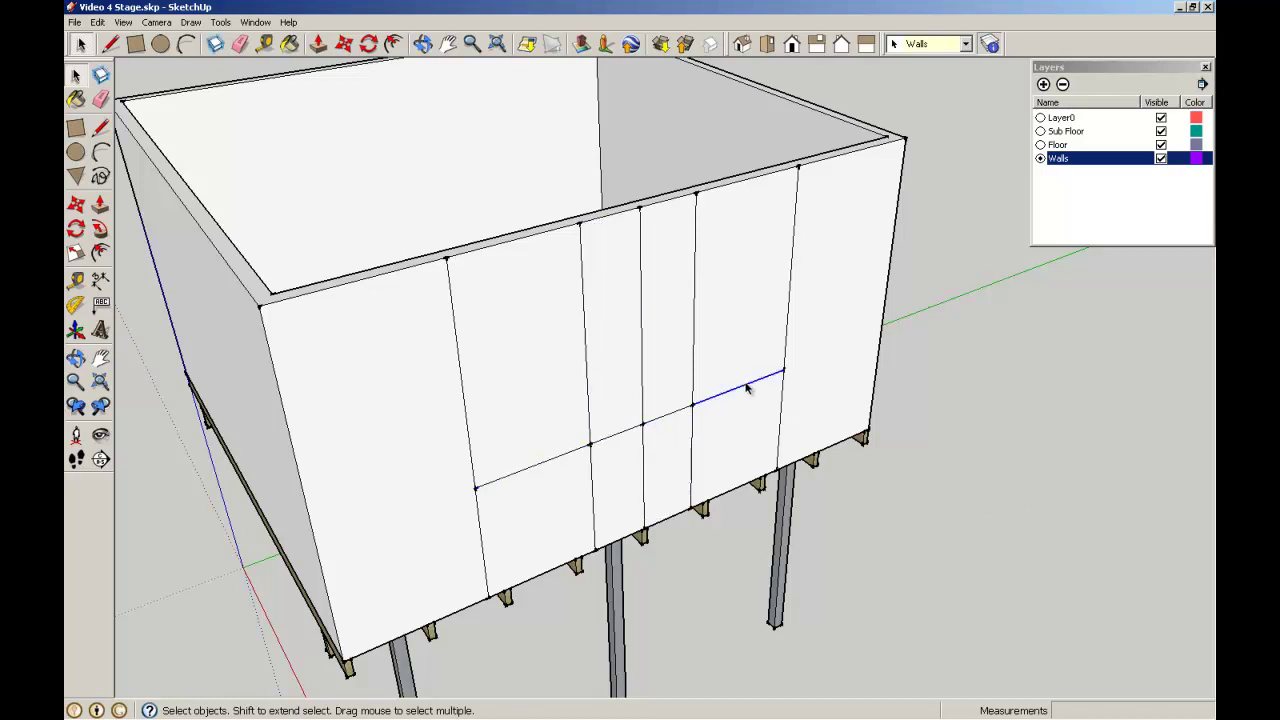
left_click(551, 460, "shift")
- Copy the selected sill segments 1500 mm straight up
left_click(76, 204)
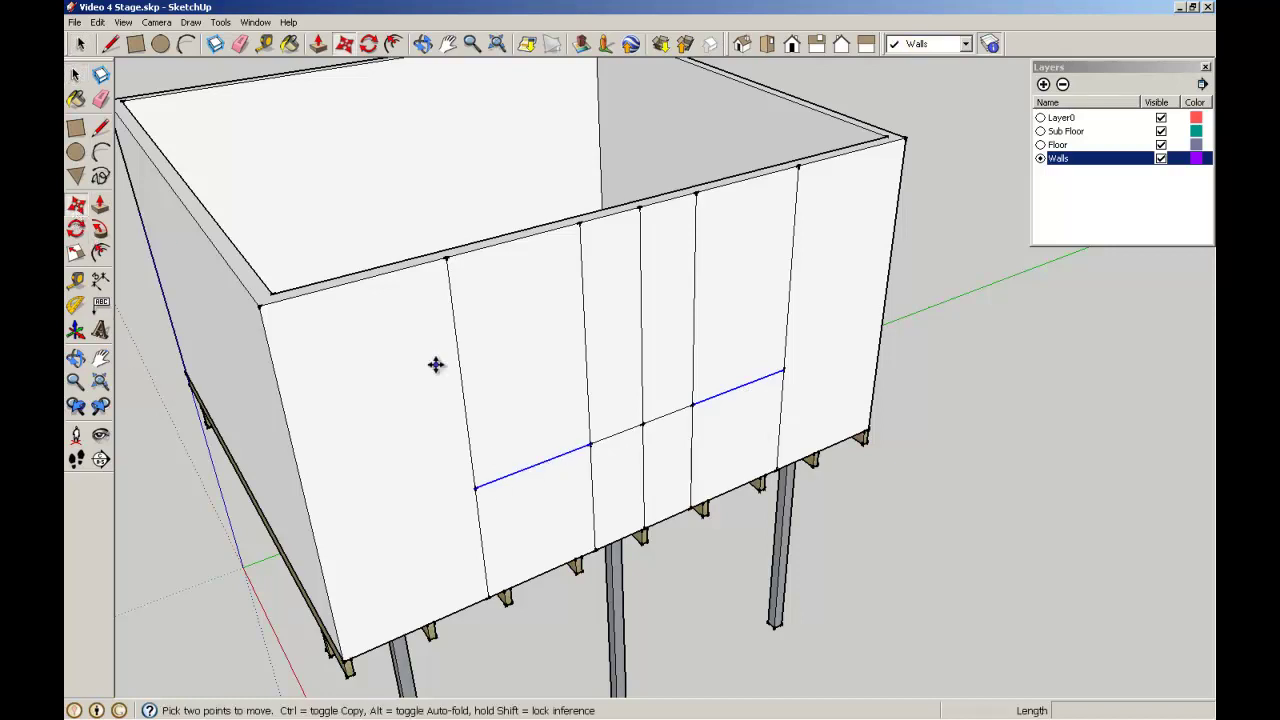
left_click(540, 463)
key("ctrl")
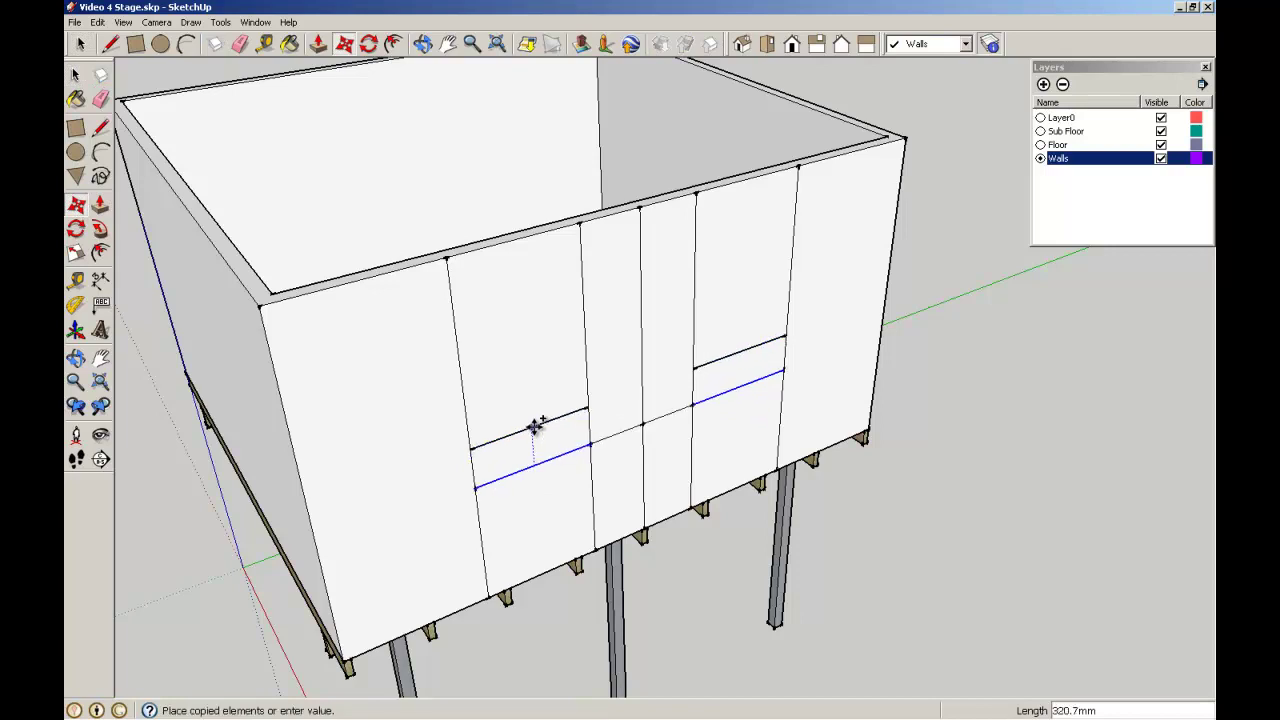
type("1500")
key("Return")
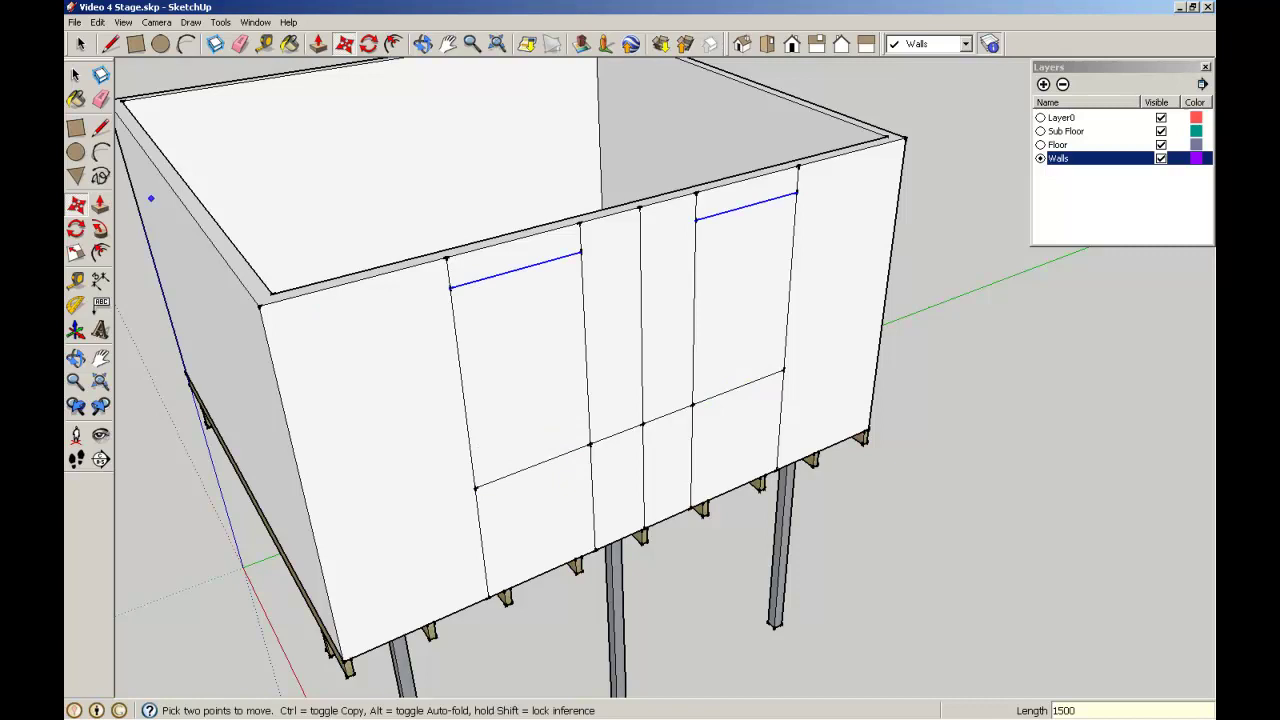
- Select the front wall's panel faces to check how the wall is divided
left_click(75, 74)
left_click(1000, 388)
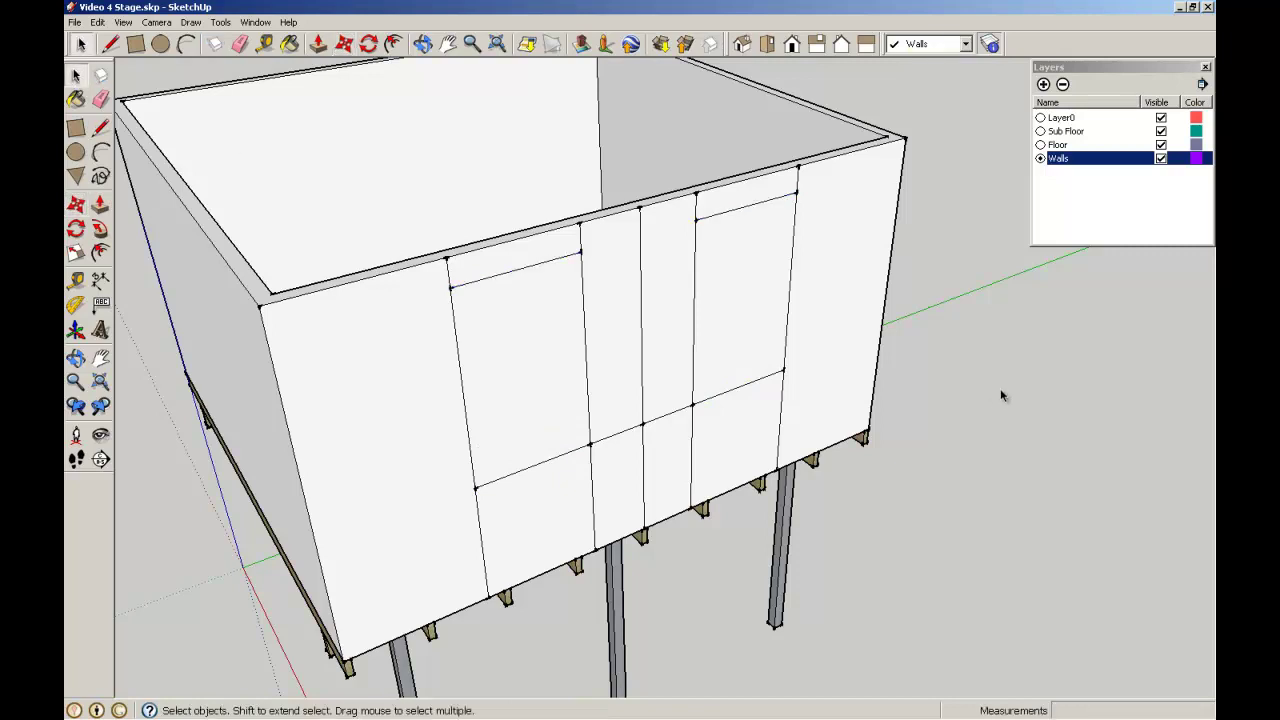
left_click(824, 308)
left_click(654, 359)
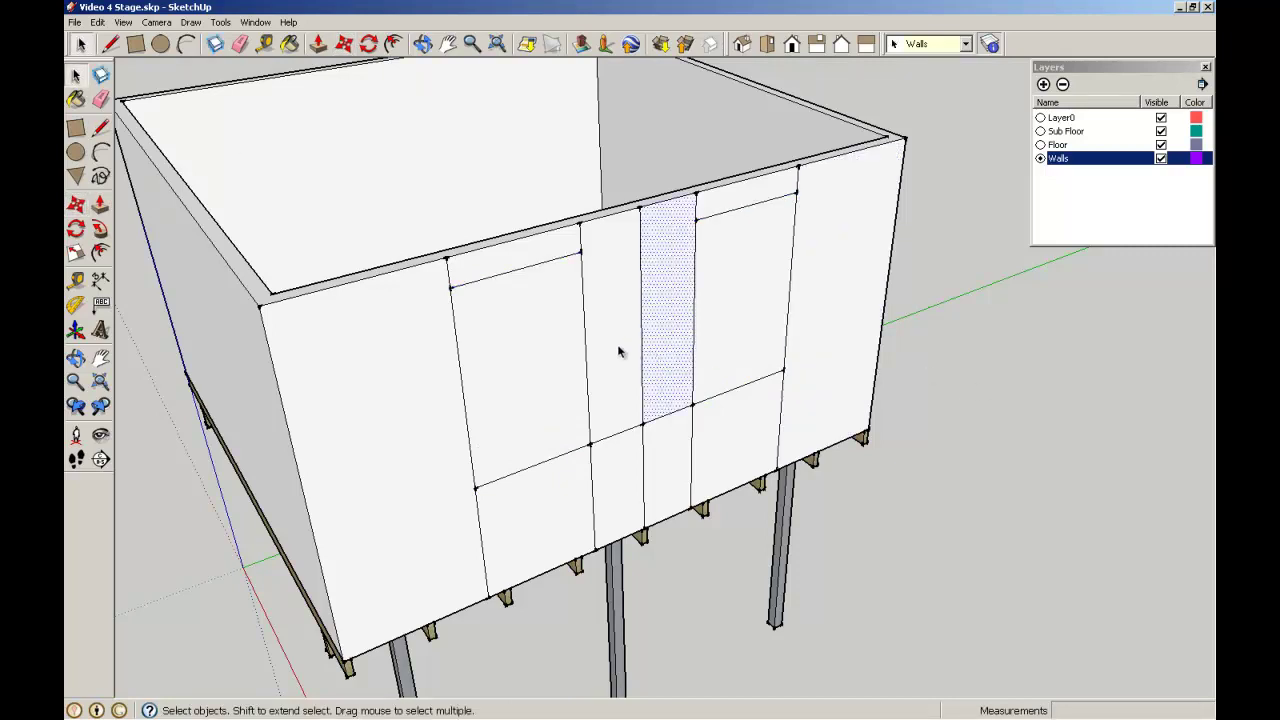
left_click(617, 345)
left_click(628, 470)
left_click(667, 462)
left_click(740, 460)
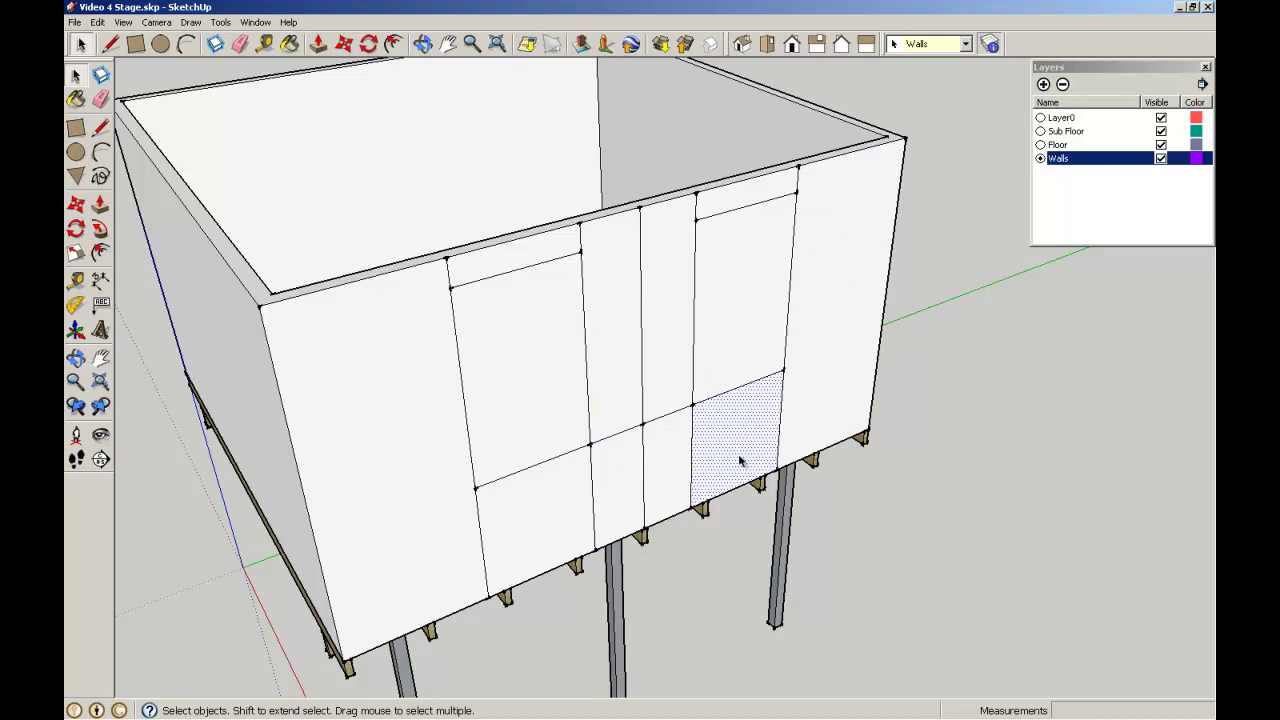
left_click(943, 556)
- Erase the extra edges above, between and below the two windows
left_click(101, 99)
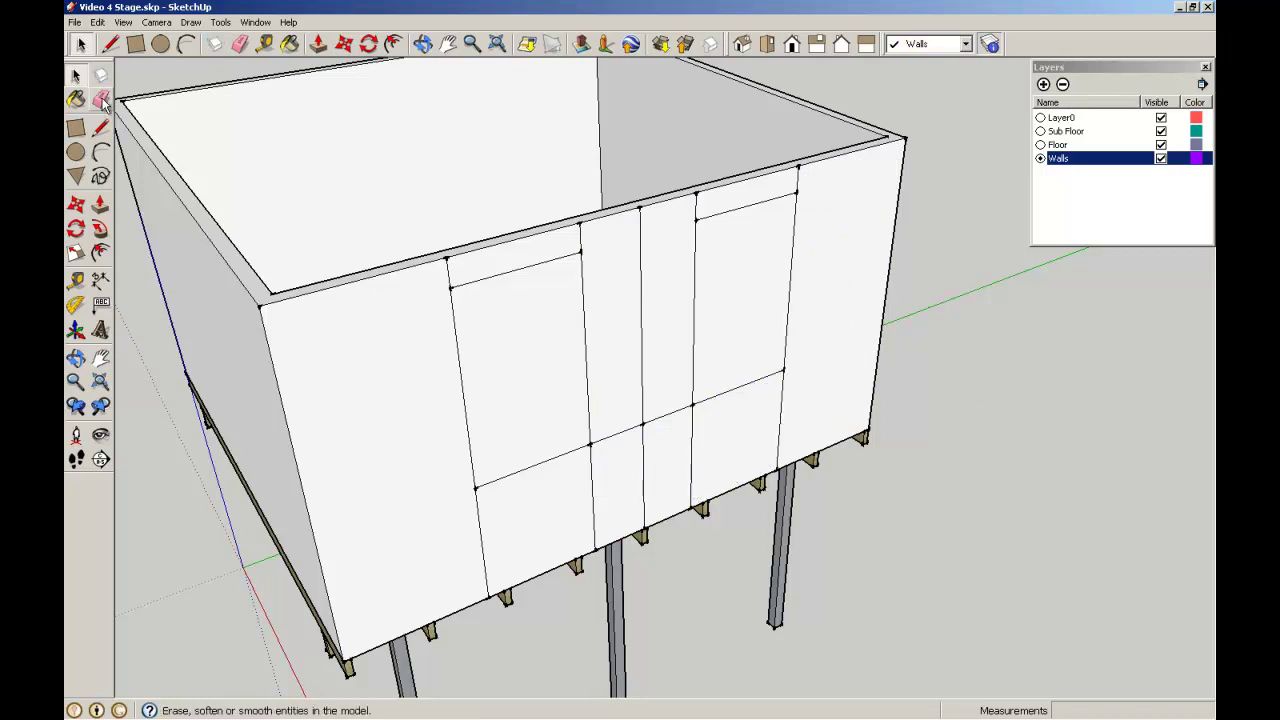
left_click(101, 99)
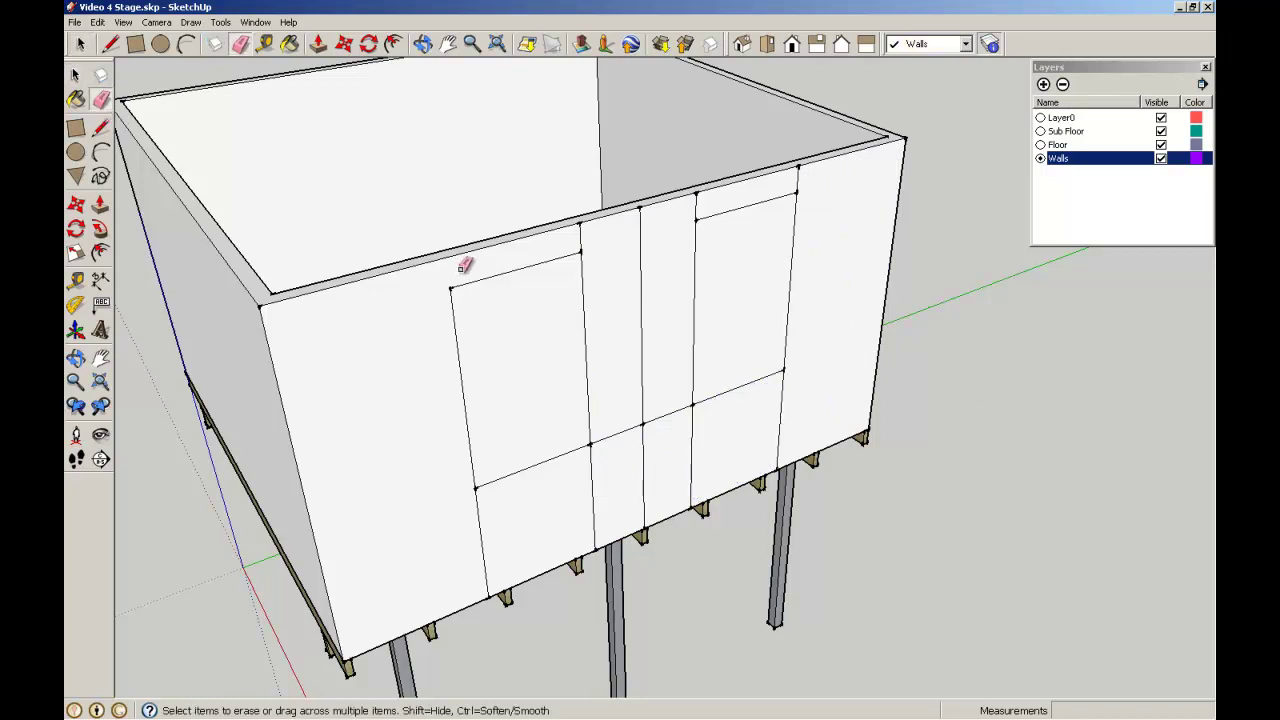
left_click(582, 237)
left_click(641, 247)
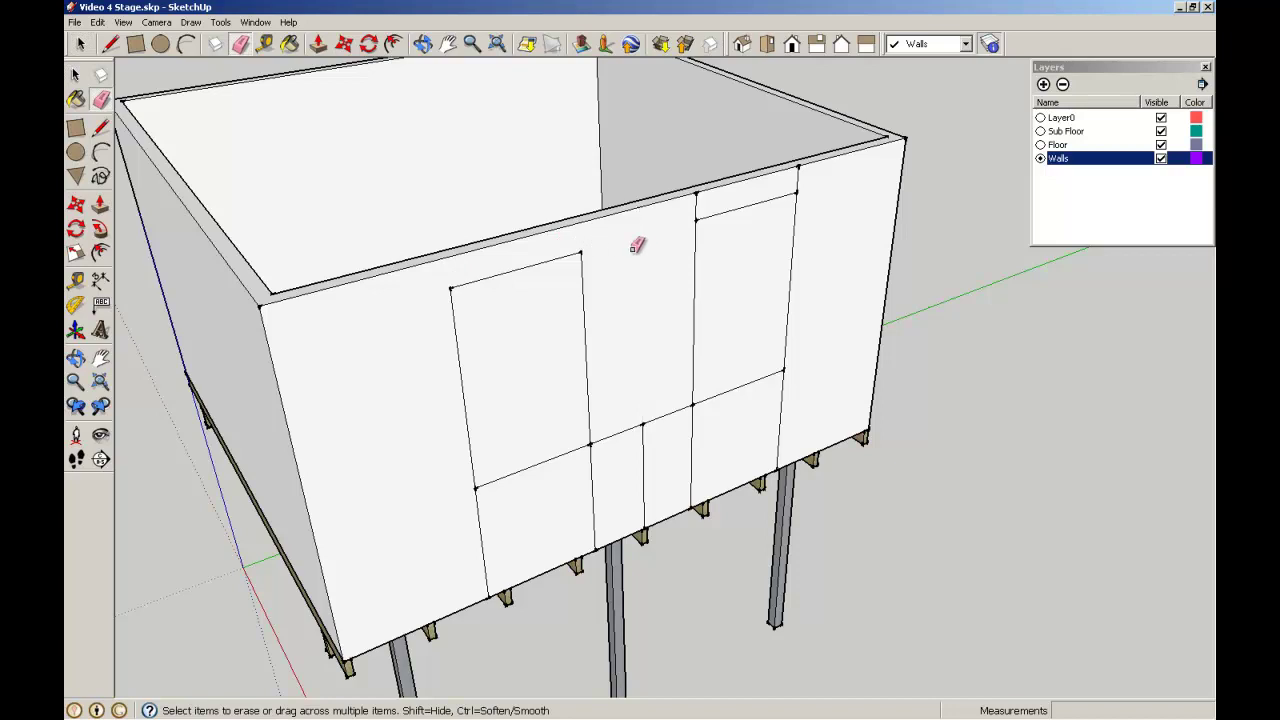
left_click(697, 208)
left_click(799, 178)
left_click(680, 409)
left_click(644, 442)
left_click(615, 435)
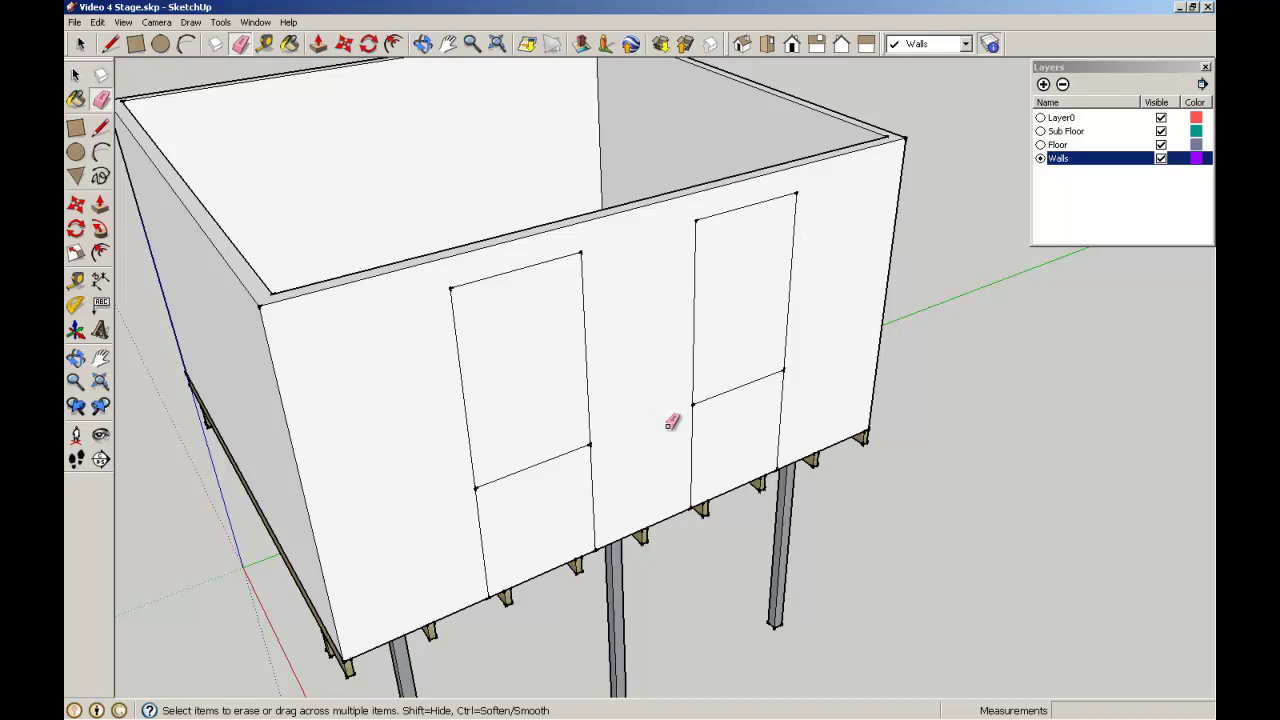
left_click(692, 425)
left_click(782, 395)
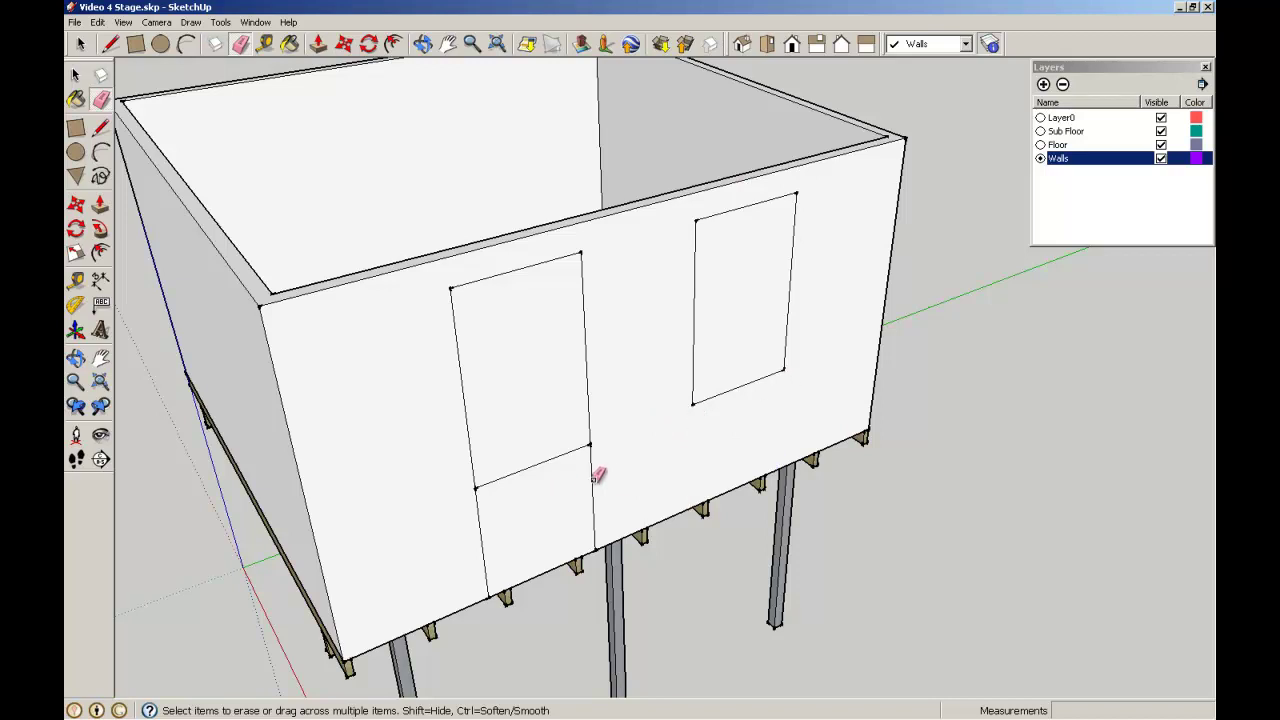
left_click(593, 482)
left_click(482, 528)
- Select both window faces to confirm they are closed, then orbit to face the front wall
left_click(75, 74)
left_click(504, 338)
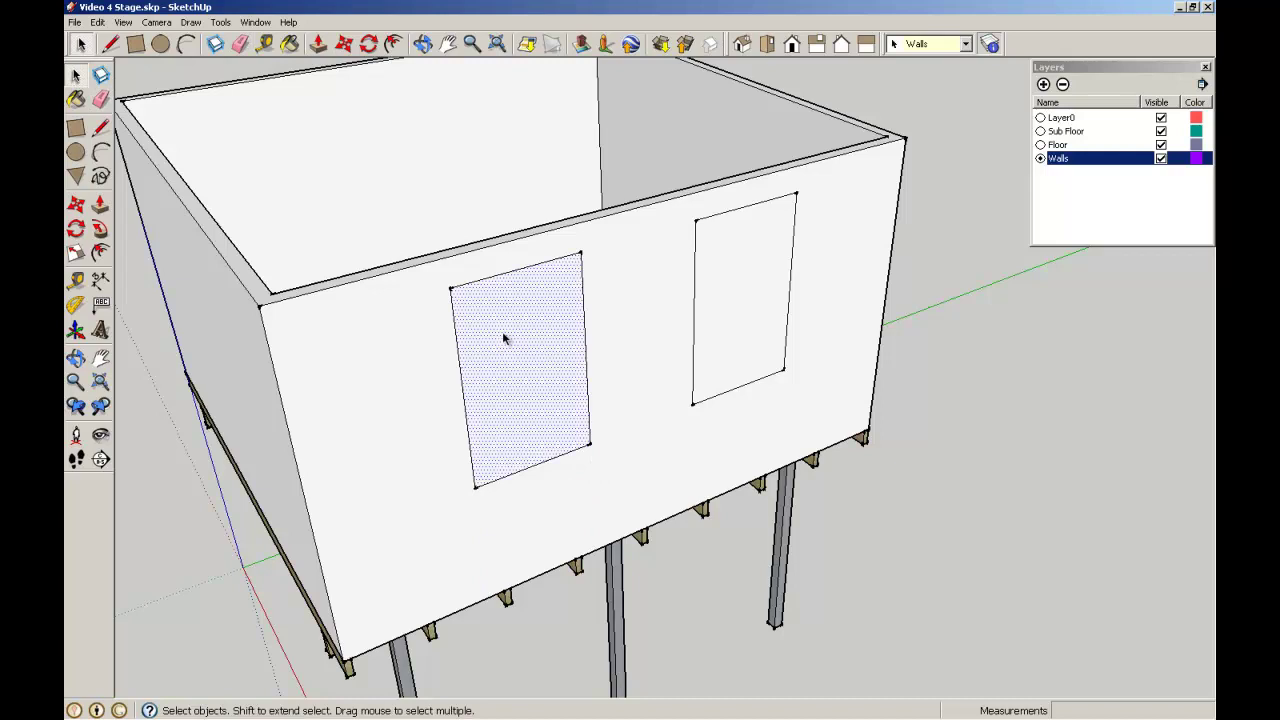
left_click(733, 303)
left_click(923, 450)
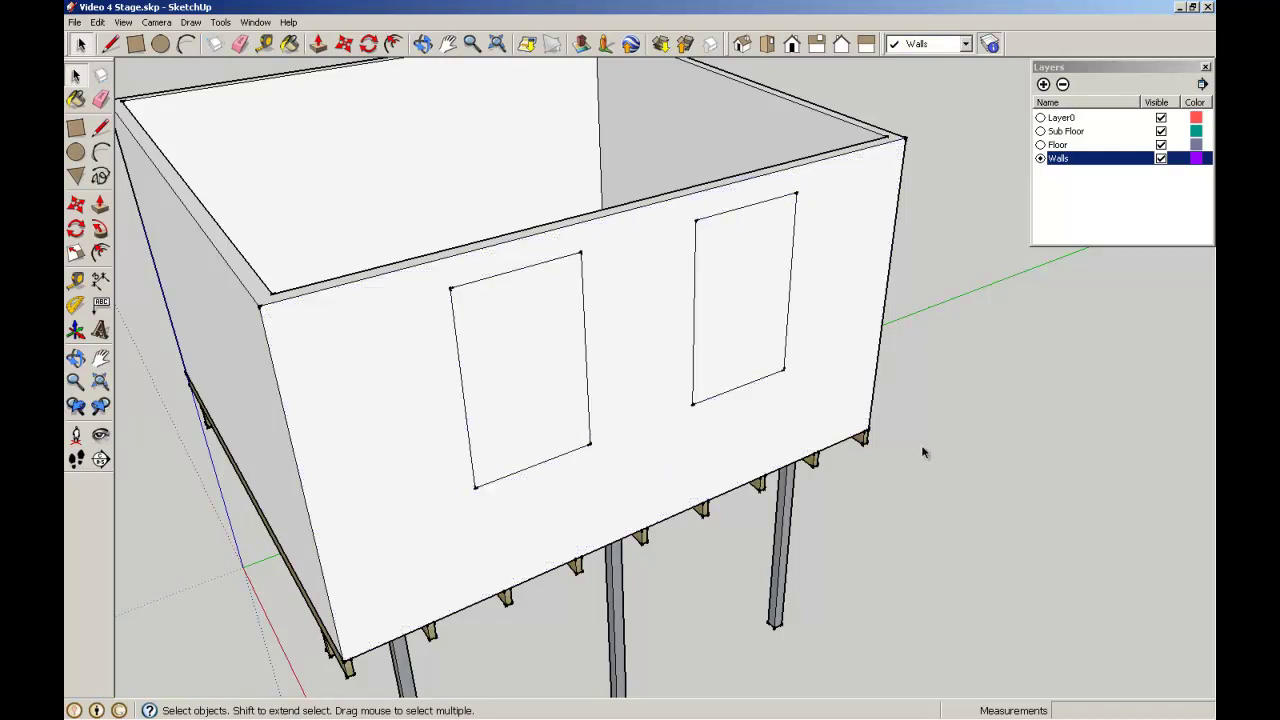
scroll(985, 319, "down", 3)
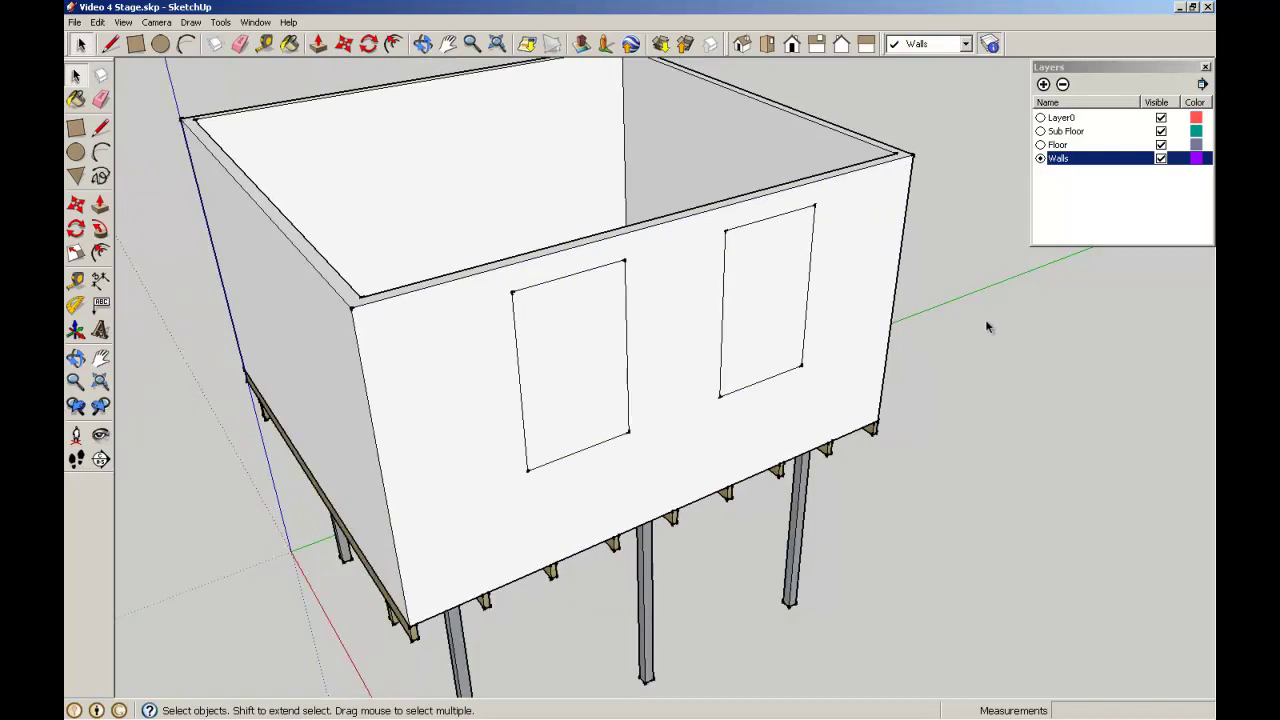
middle_click_drag(985, 319, 799, 269)
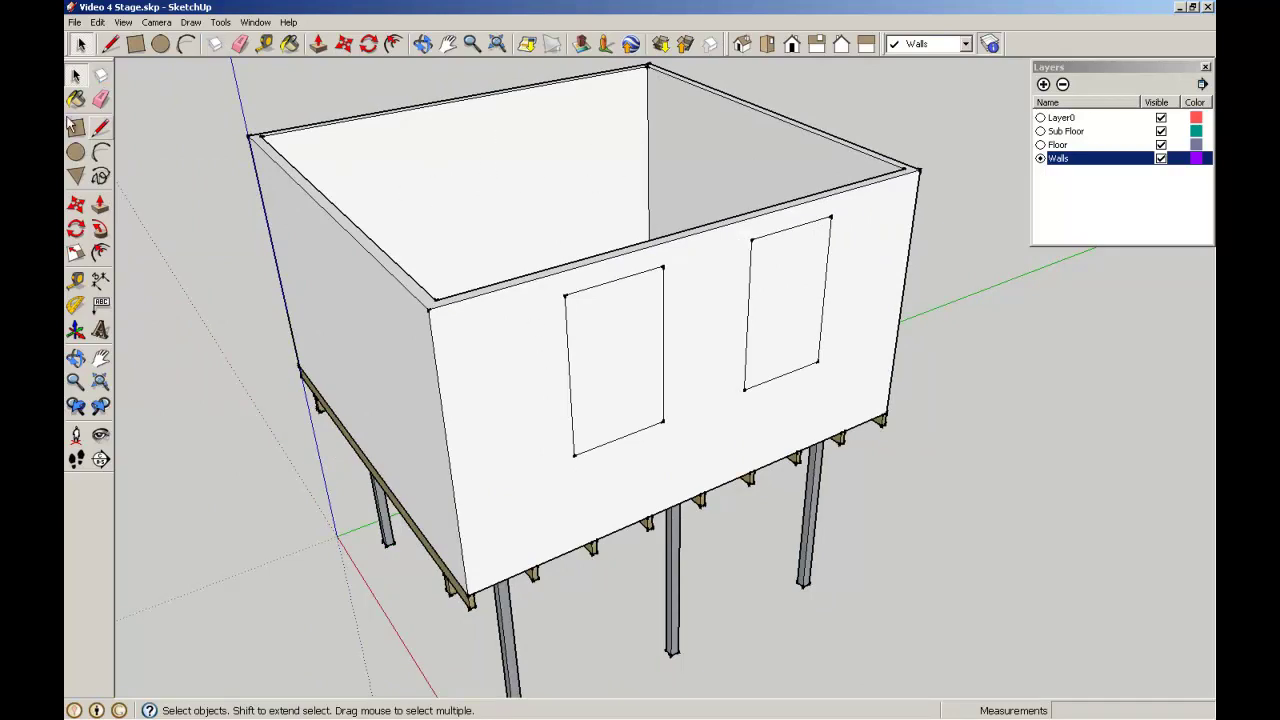
- Copy both window faces 4400 mm along the red axis onto the opposite wall
left_click(619, 355)
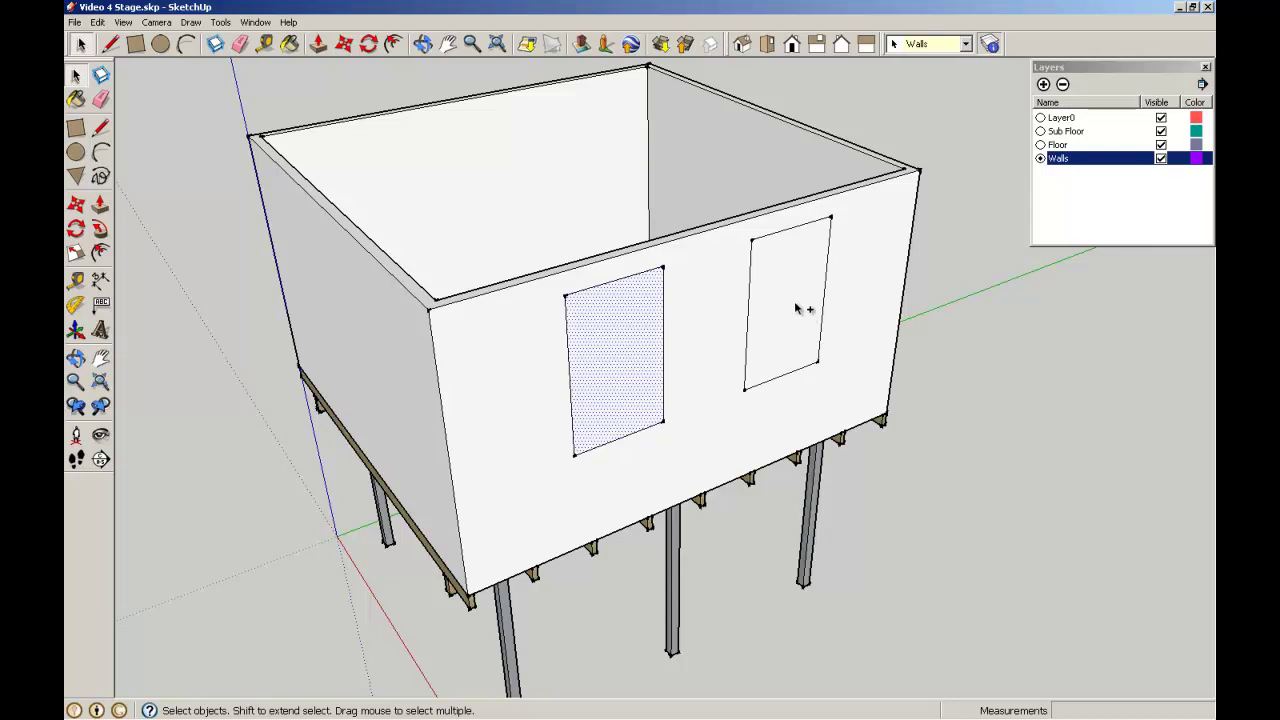
left_click(796, 308, "ctrl")
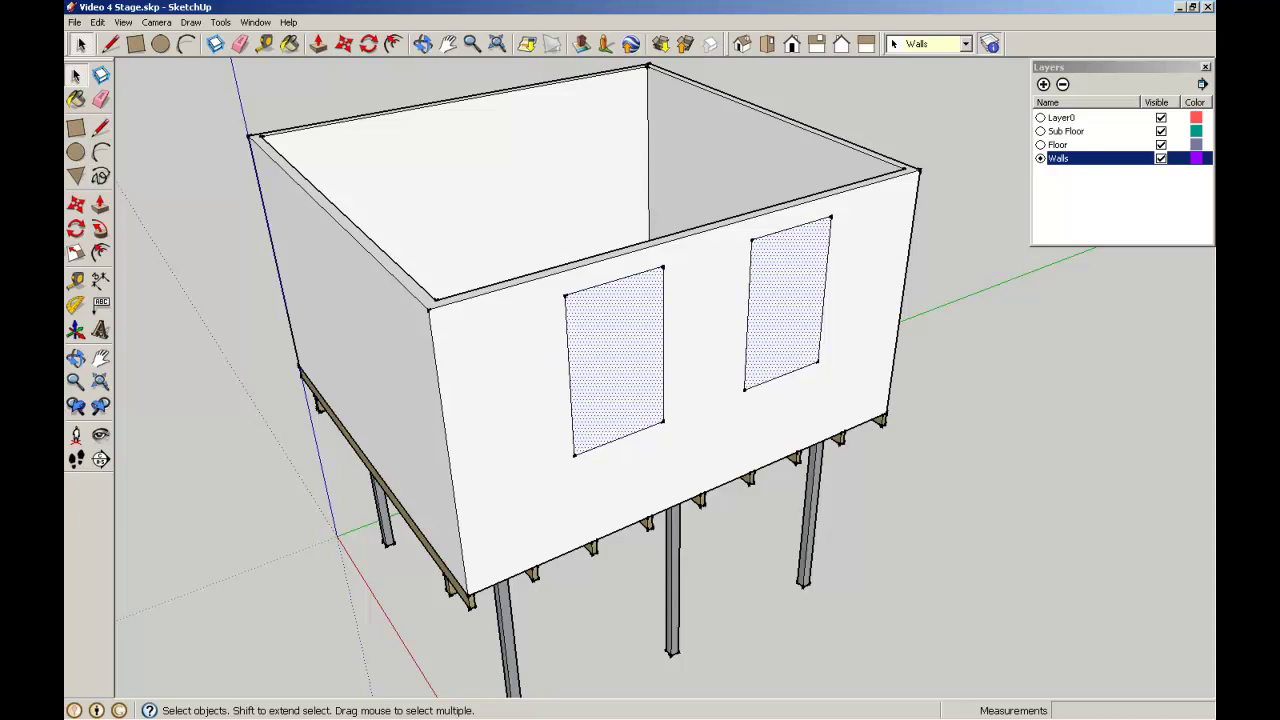
left_click(77, 210)
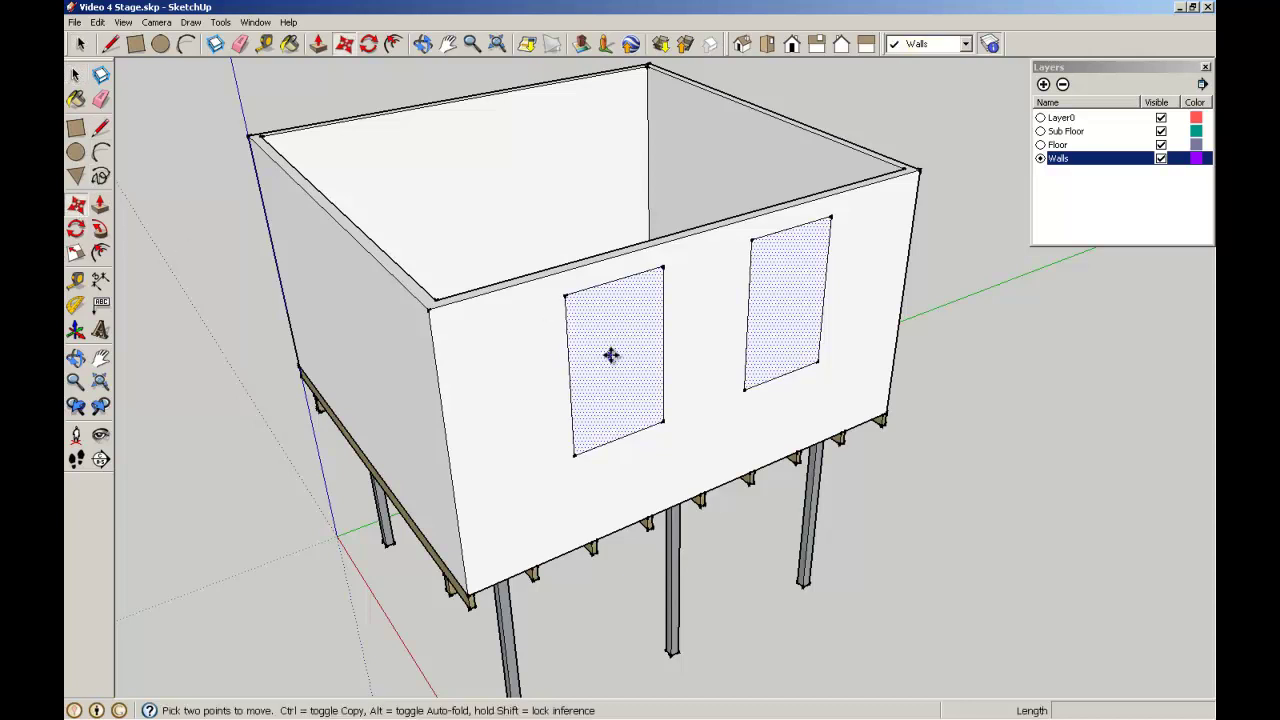
left_click(612, 355)
key("ctrl")
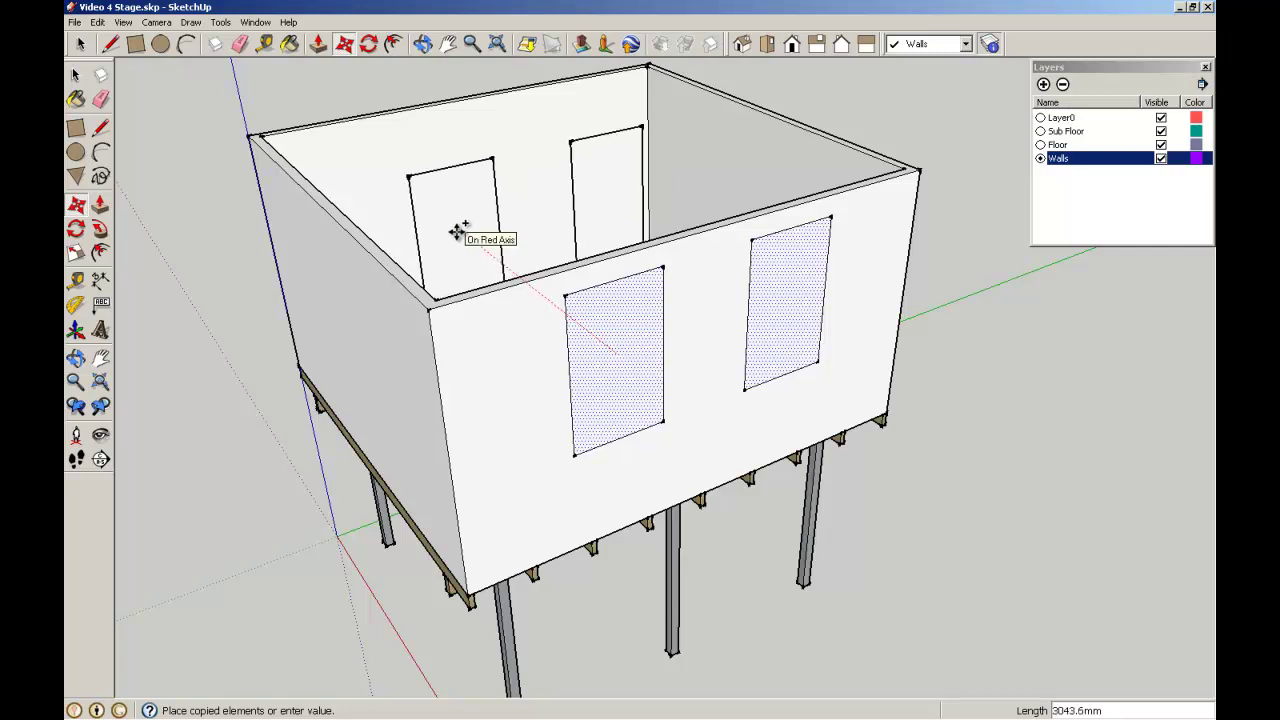
type("4400")
key("Return")
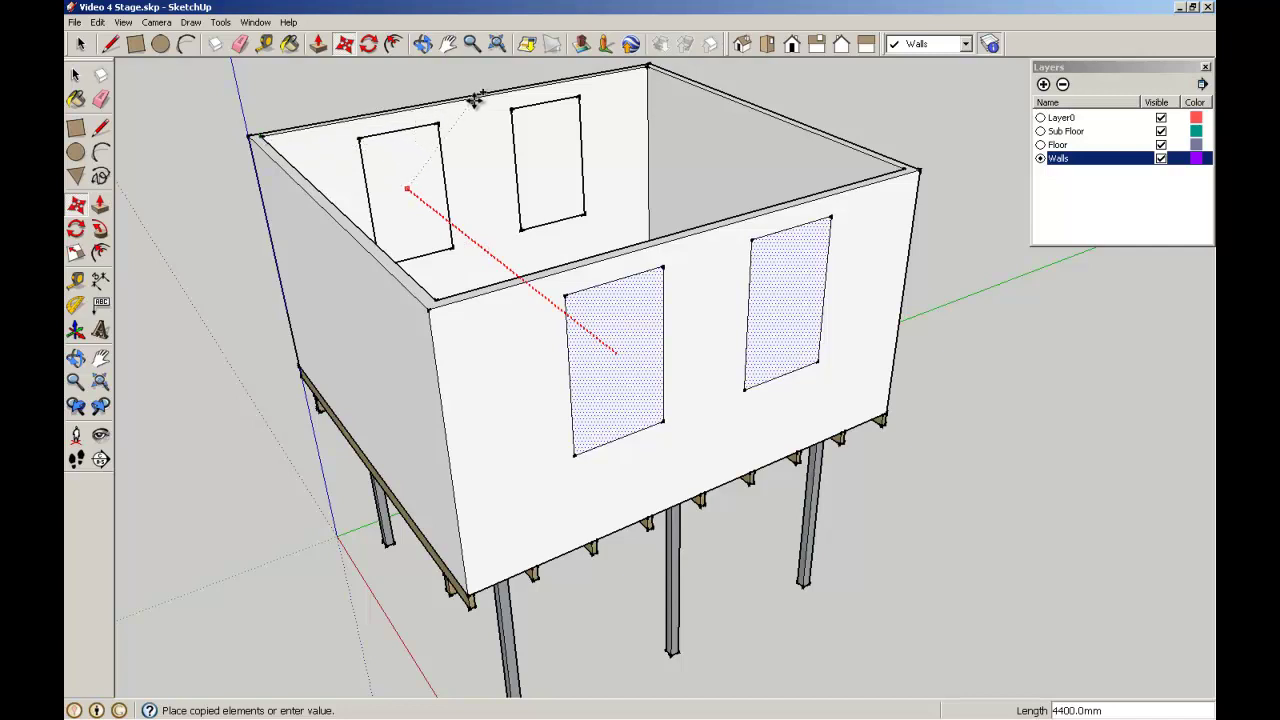
- Orbit around the room to inspect the copied windows
left_click(267, 135)
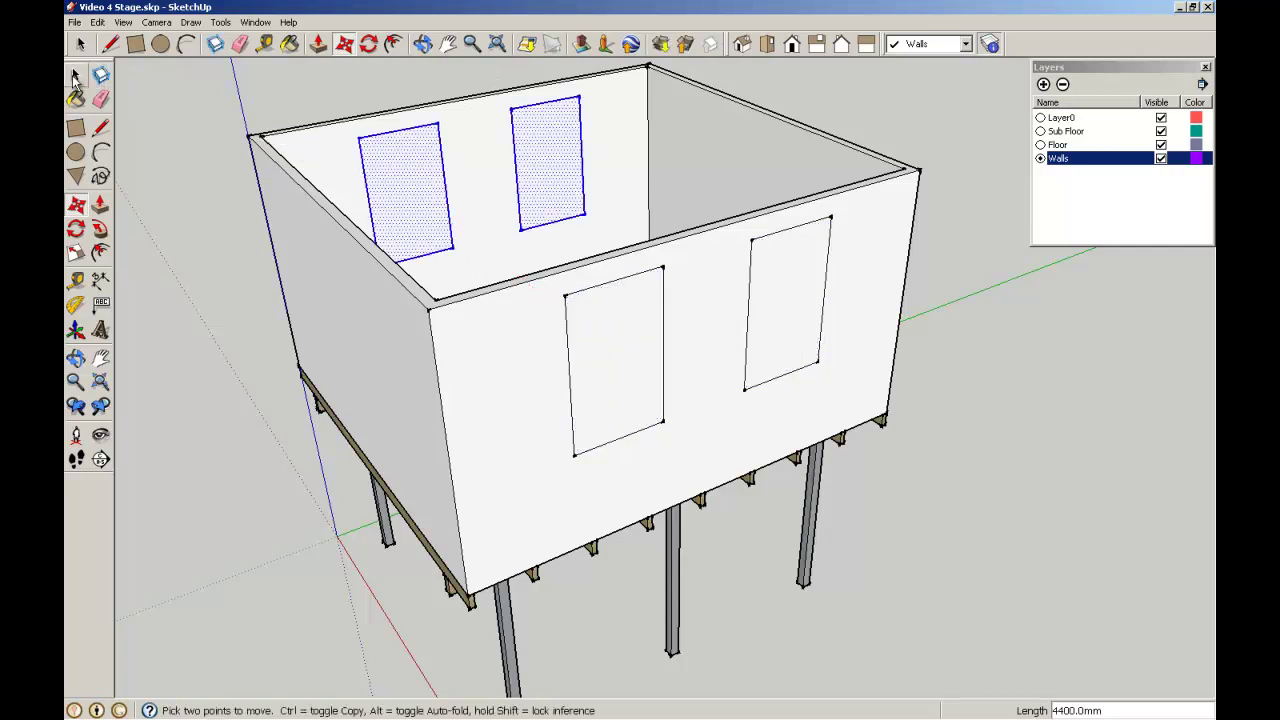
left_click(75, 74)
left_click(170, 167)
middle_click_drag(200, 157, 323, 233)
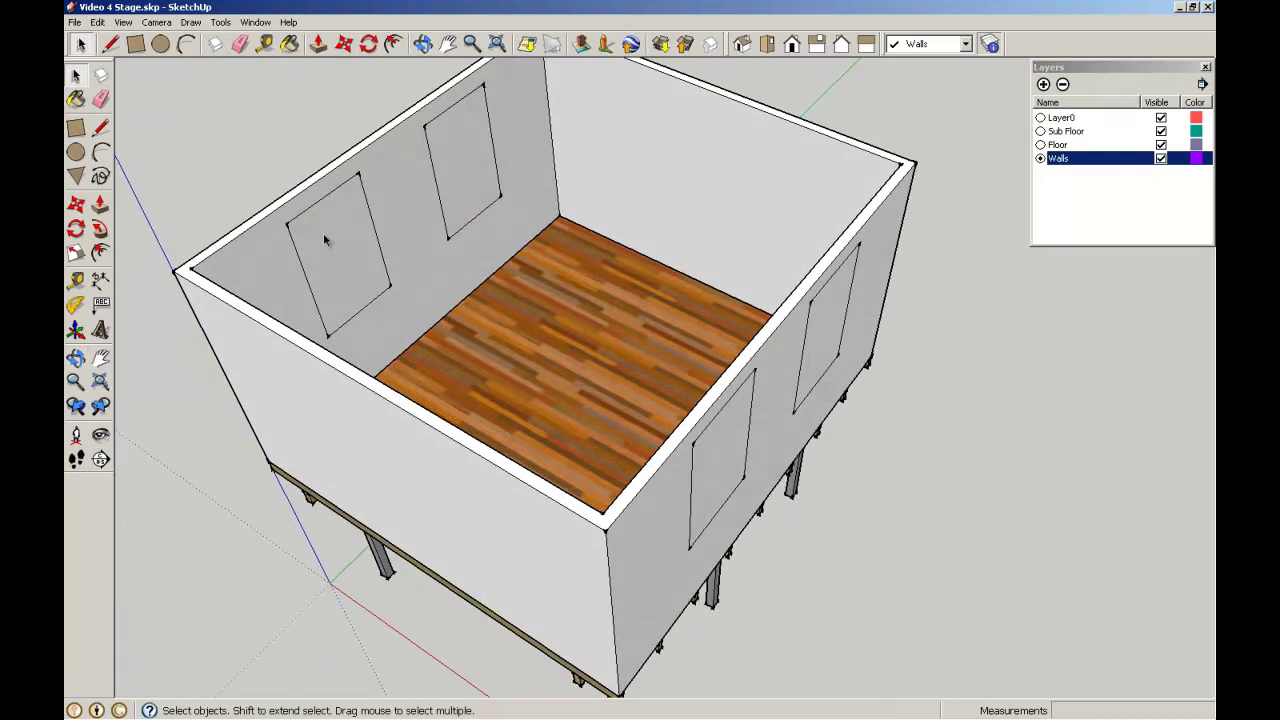
scroll(420, 284, "down", 2)
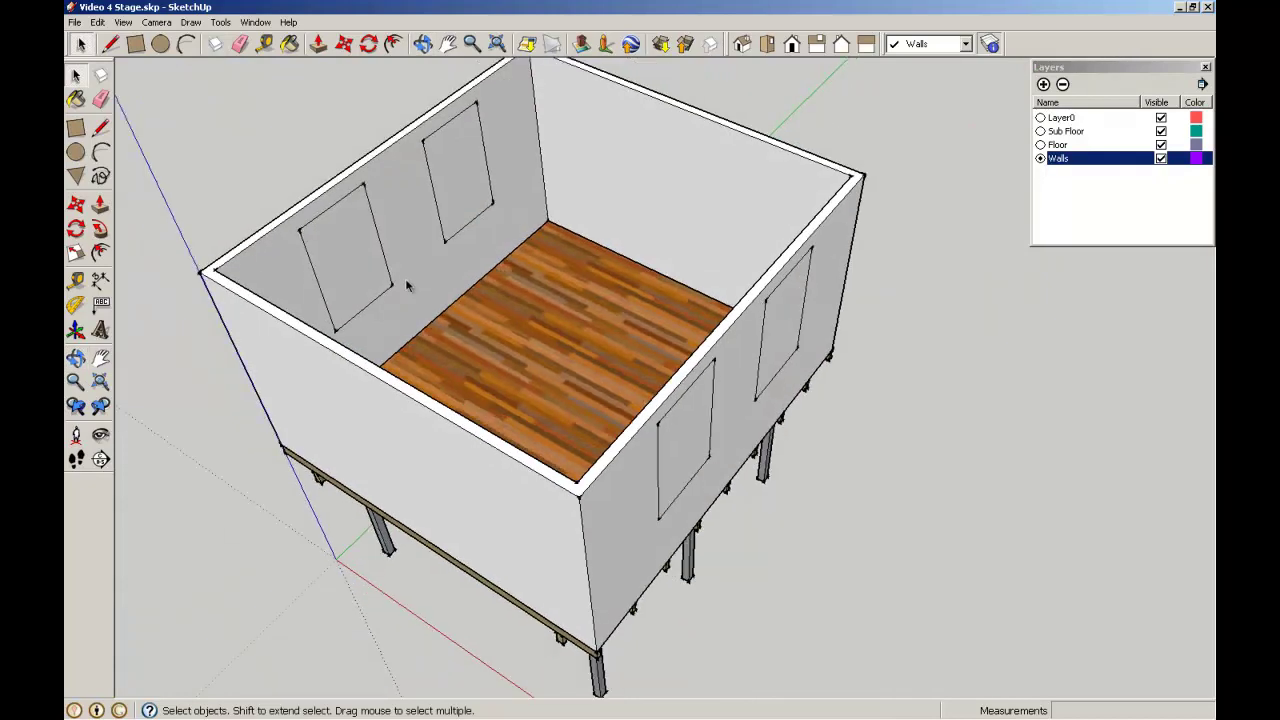
middle_click_drag(409, 283, 537, 287)
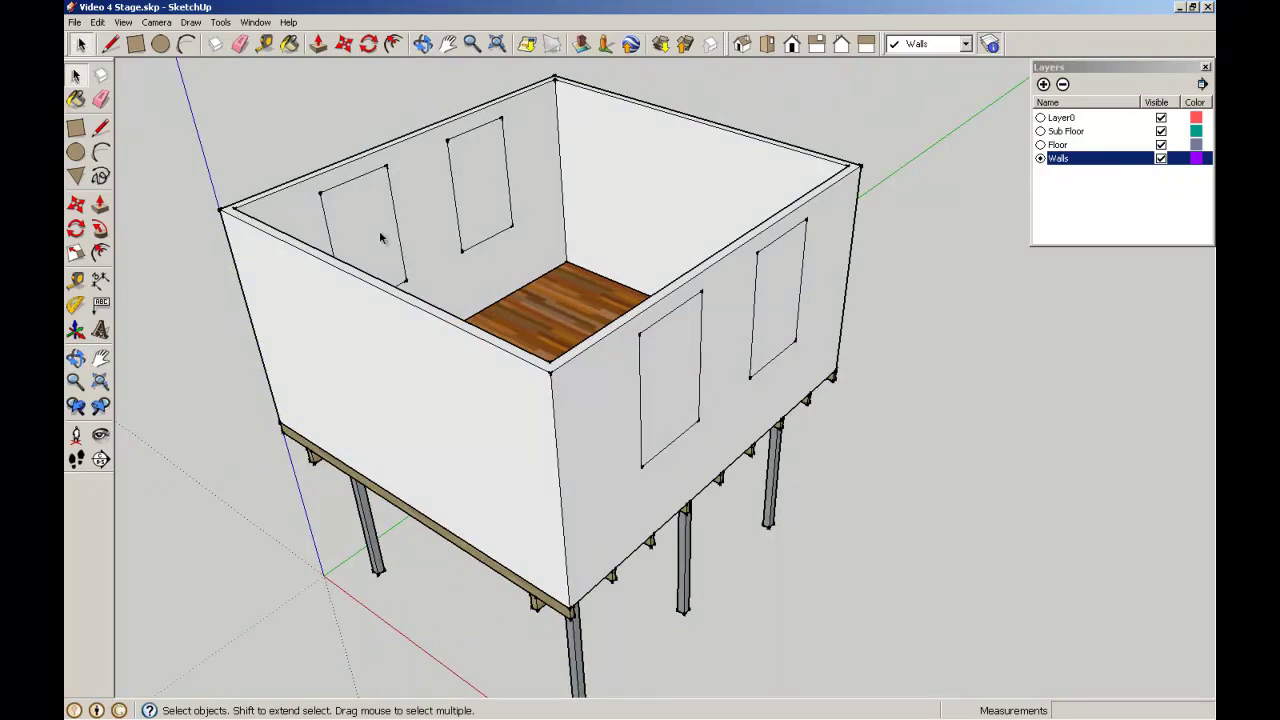
middle_click_drag(808, 500, 680, 420)
scroll(804, 264, "up", 2)
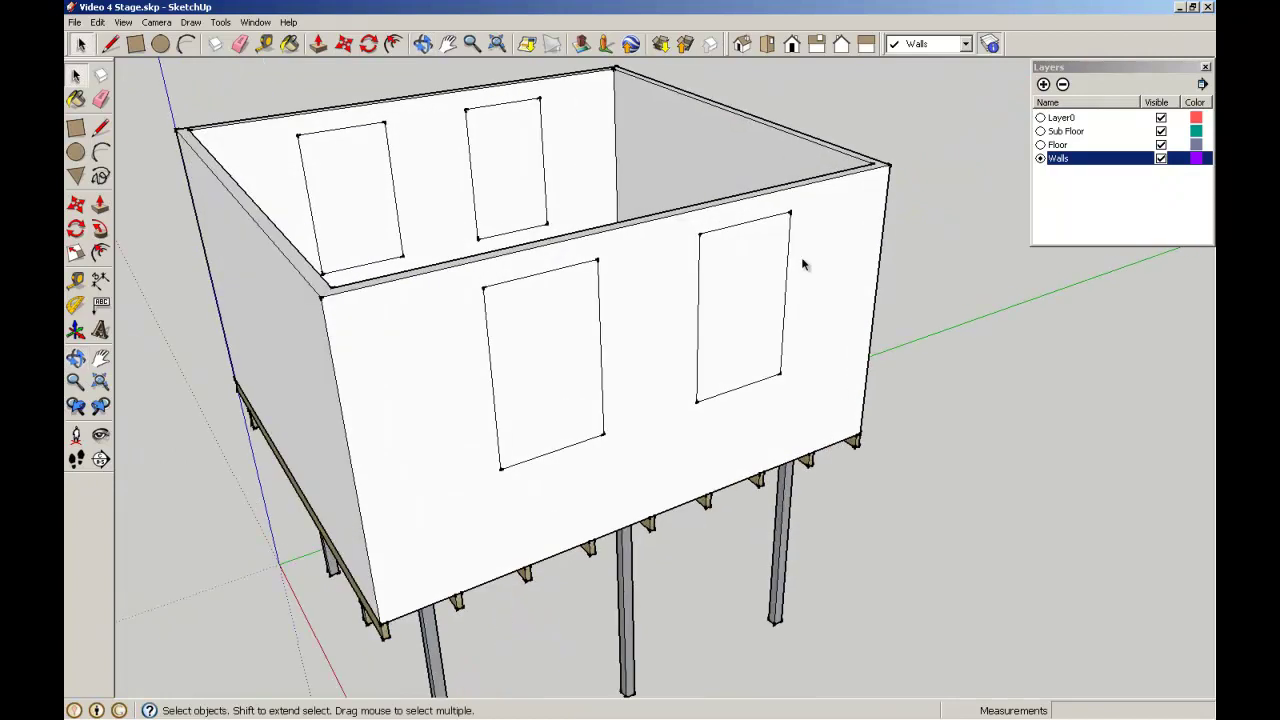
- Push the first front window face 100 mm through the wall with Push/Pull
left_click(100, 204)
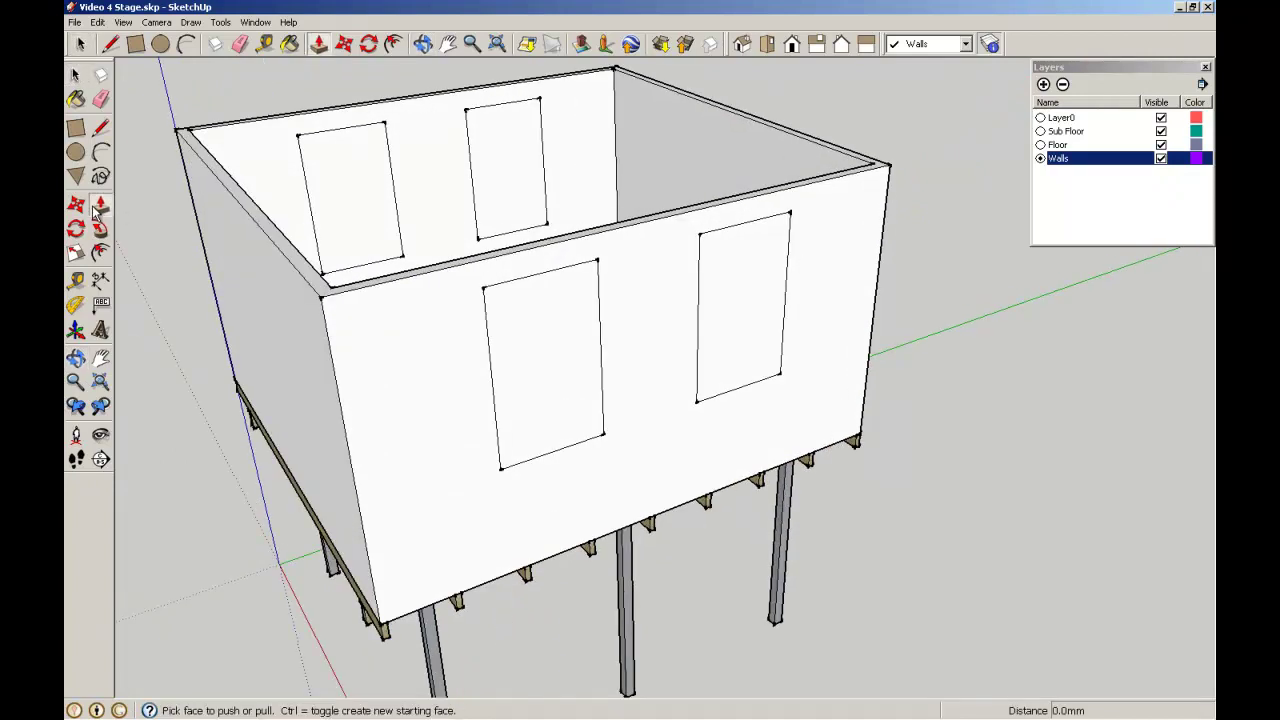
left_click(563, 362)
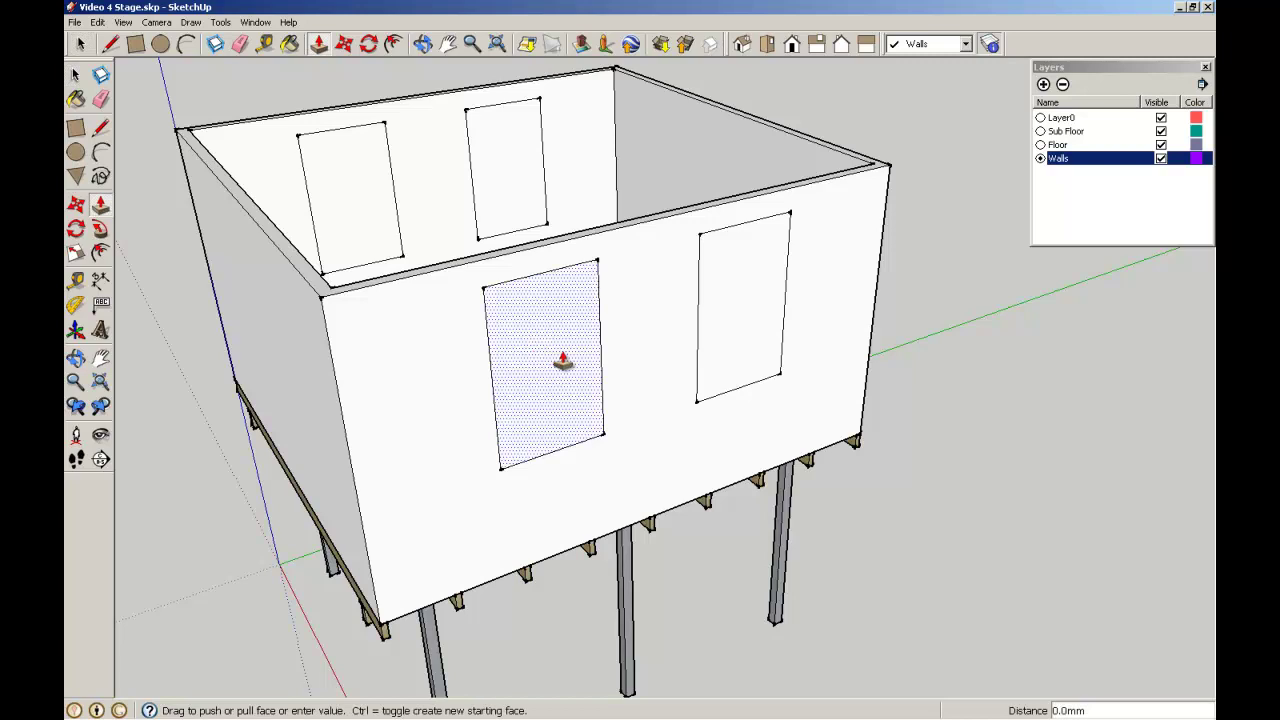
left_click(557, 357)
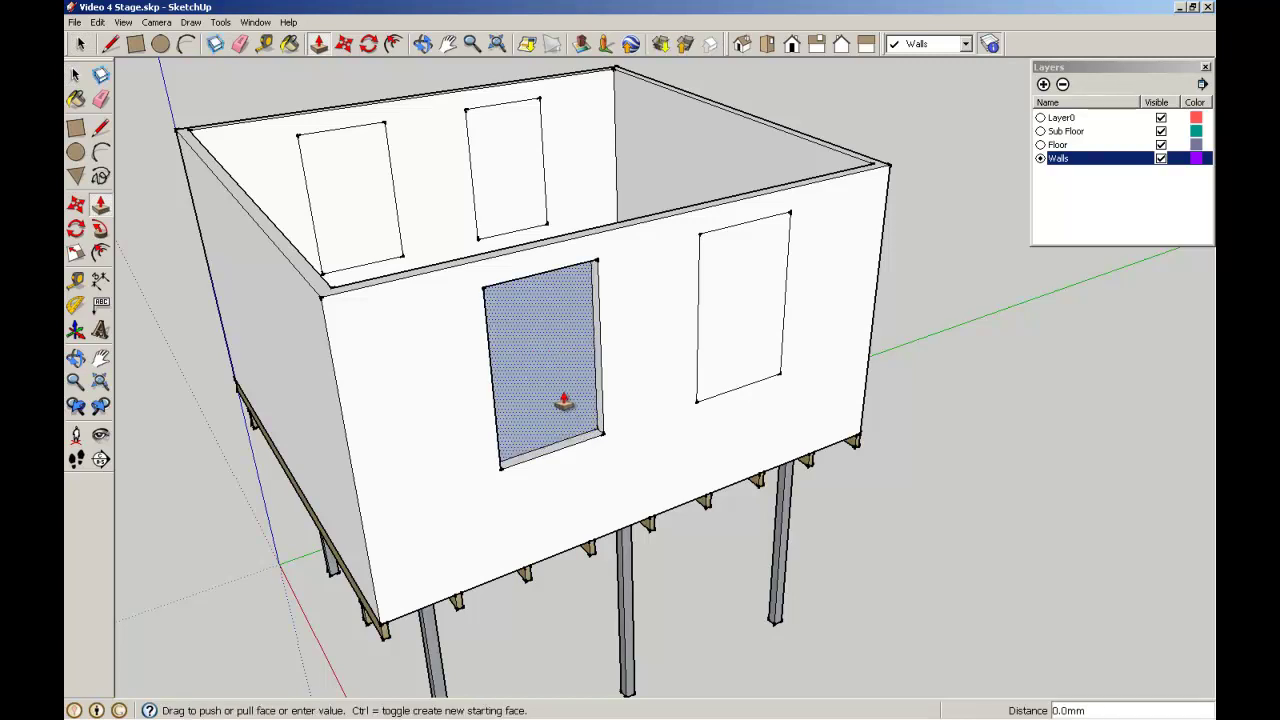
middle_click_drag(565, 400, 640, 488)
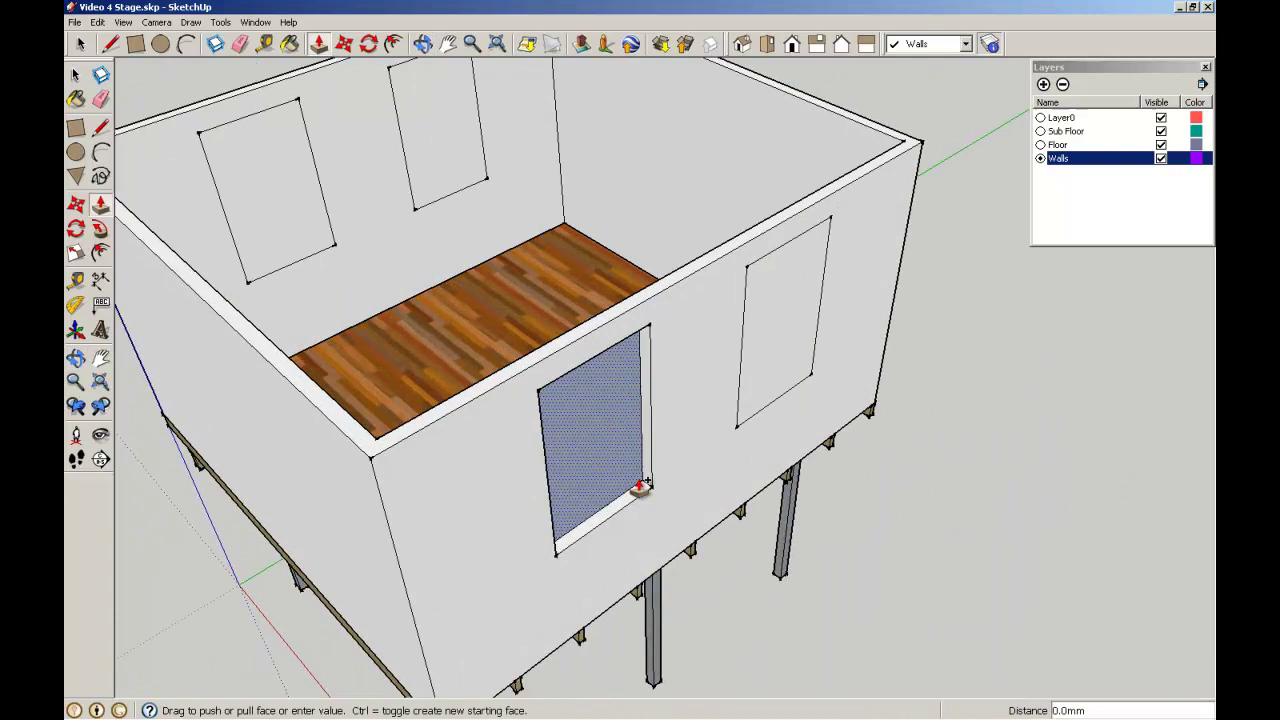
key("Escape")
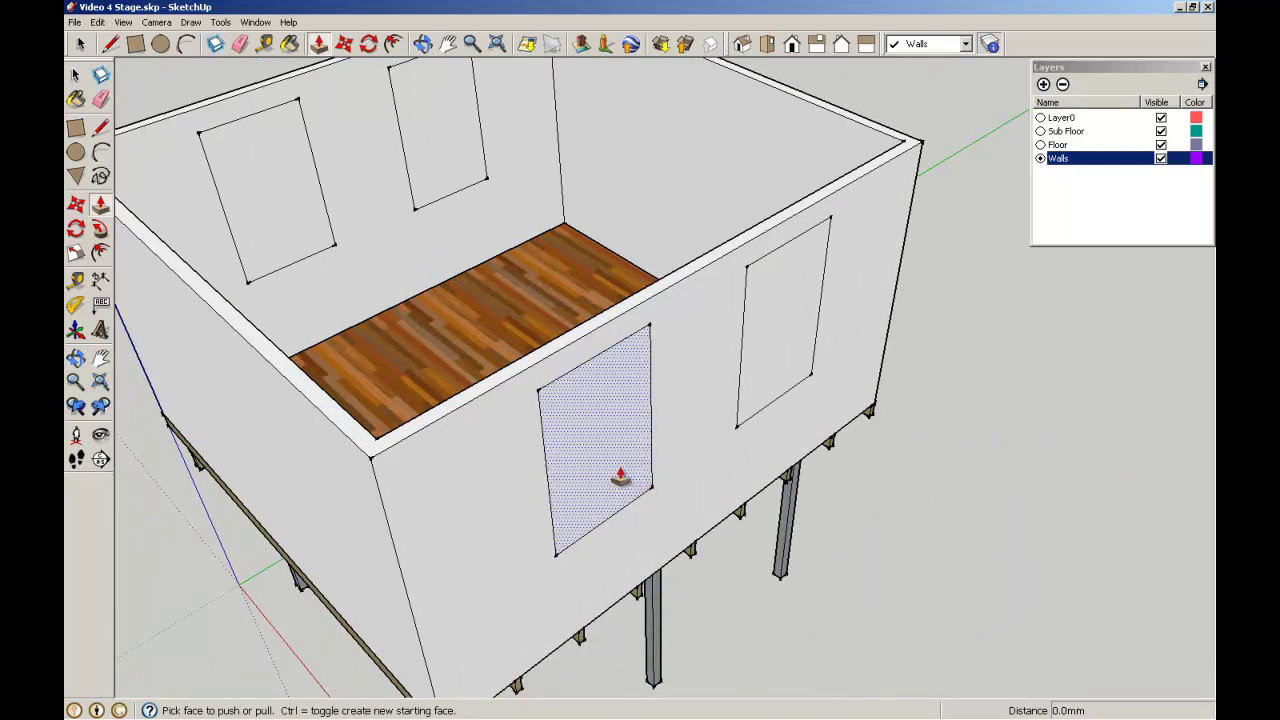
left_click_drag(620, 477, 605, 466)
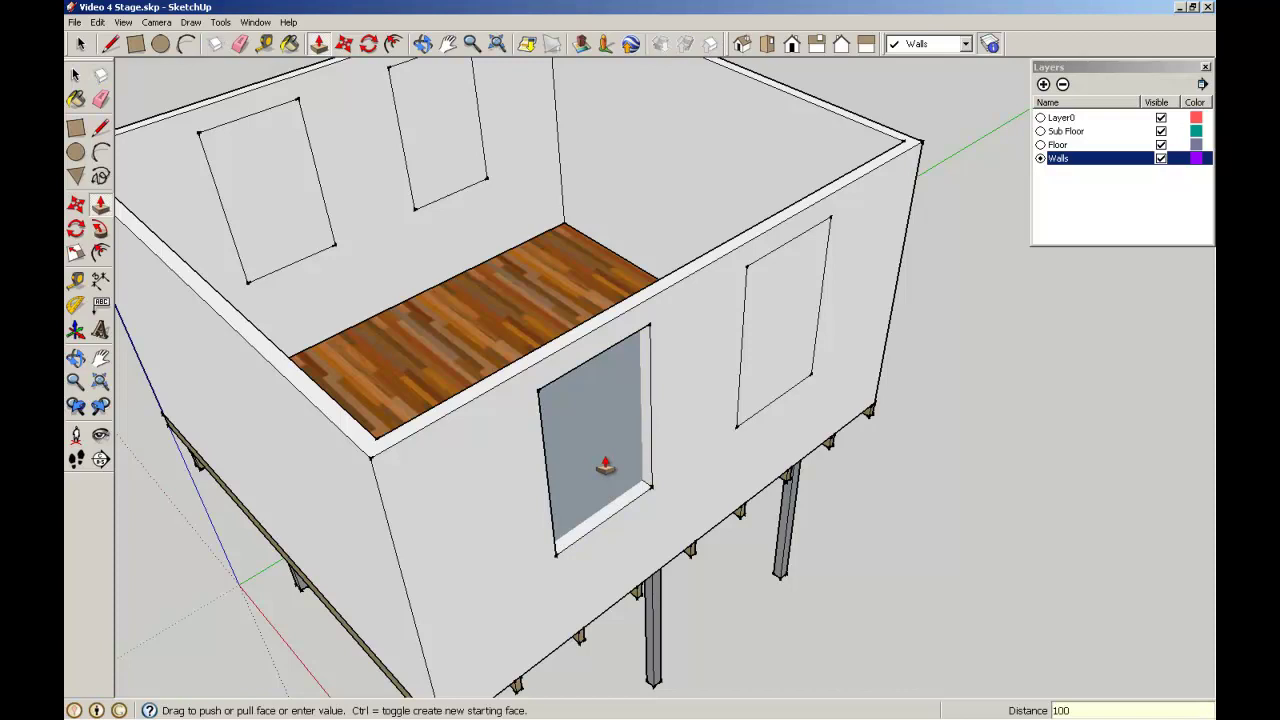
key("Return")
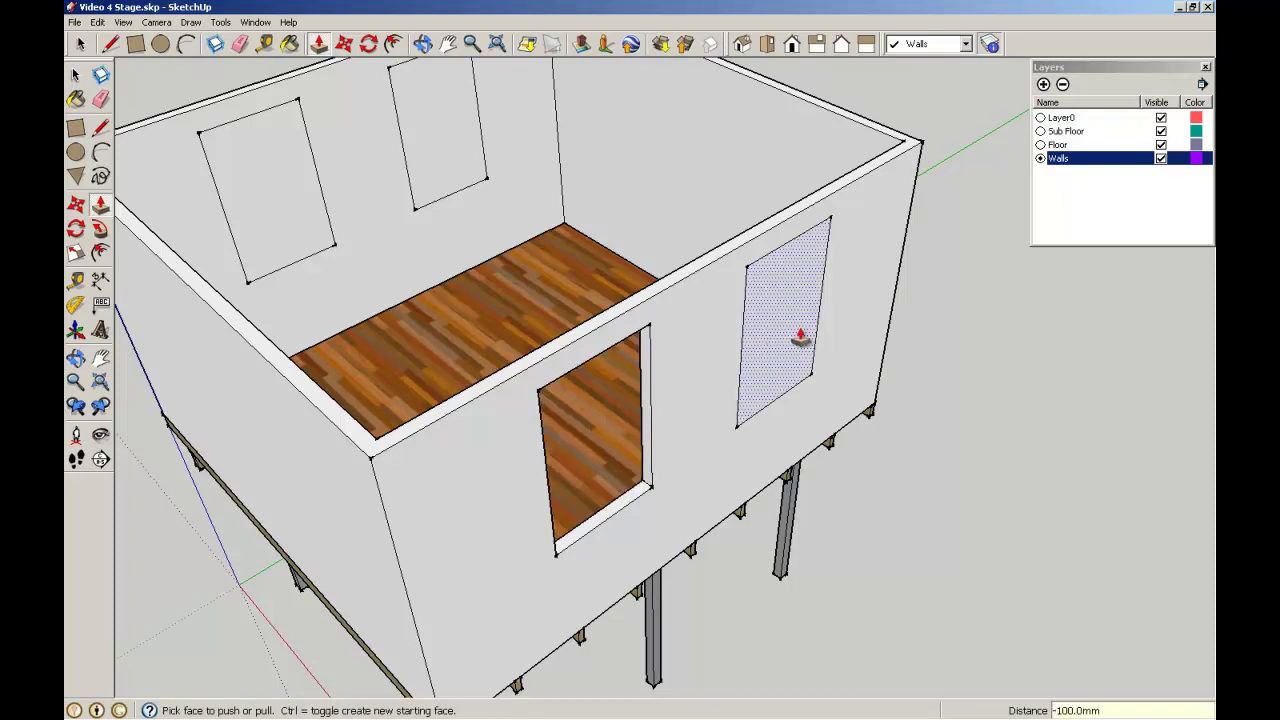
- Push the right window and both back-wall windows 100 mm through
left_click_drag(793, 338, 786, 330)
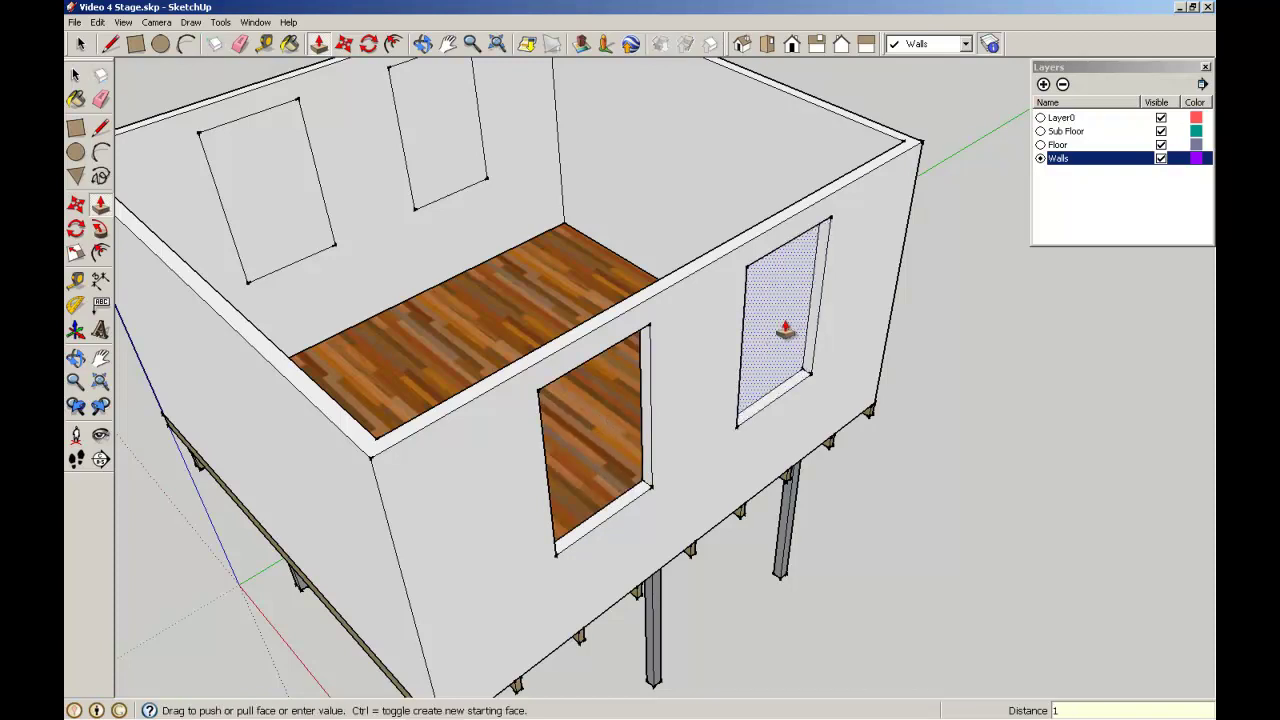
type("100")
key("Return")
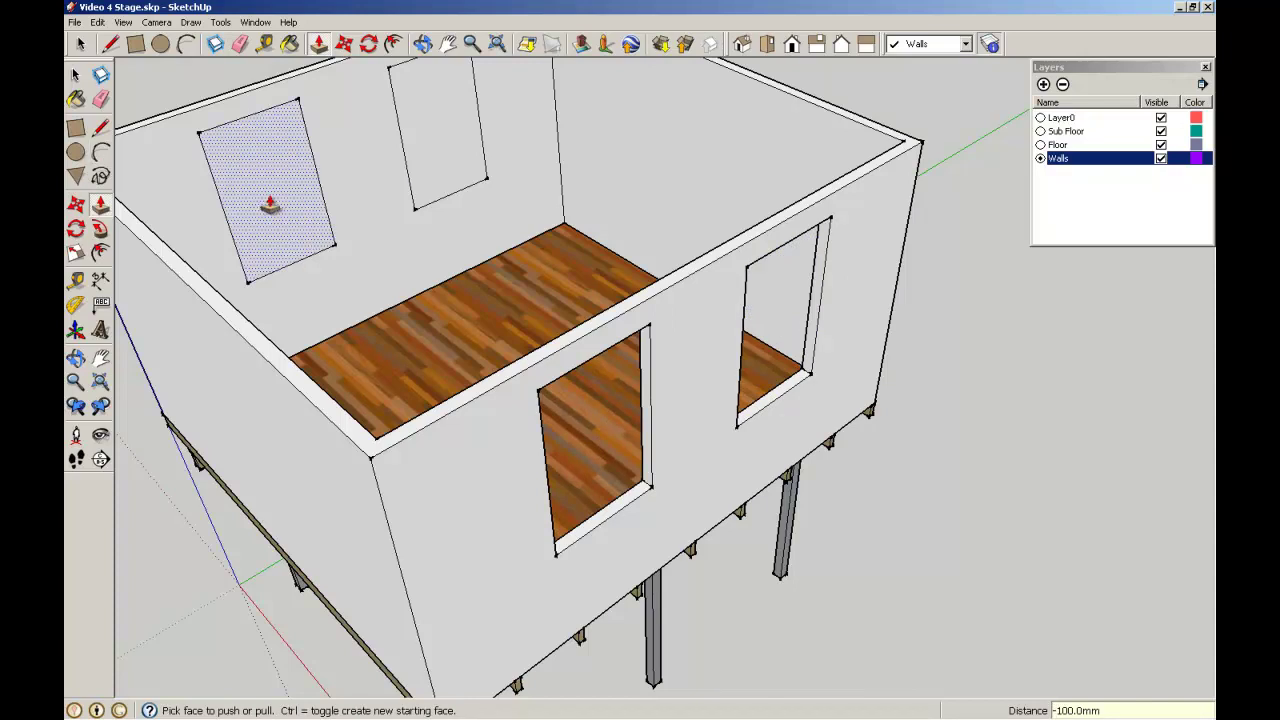
left_click_drag(266, 207, 266, 199)
type("100")
key("Return")
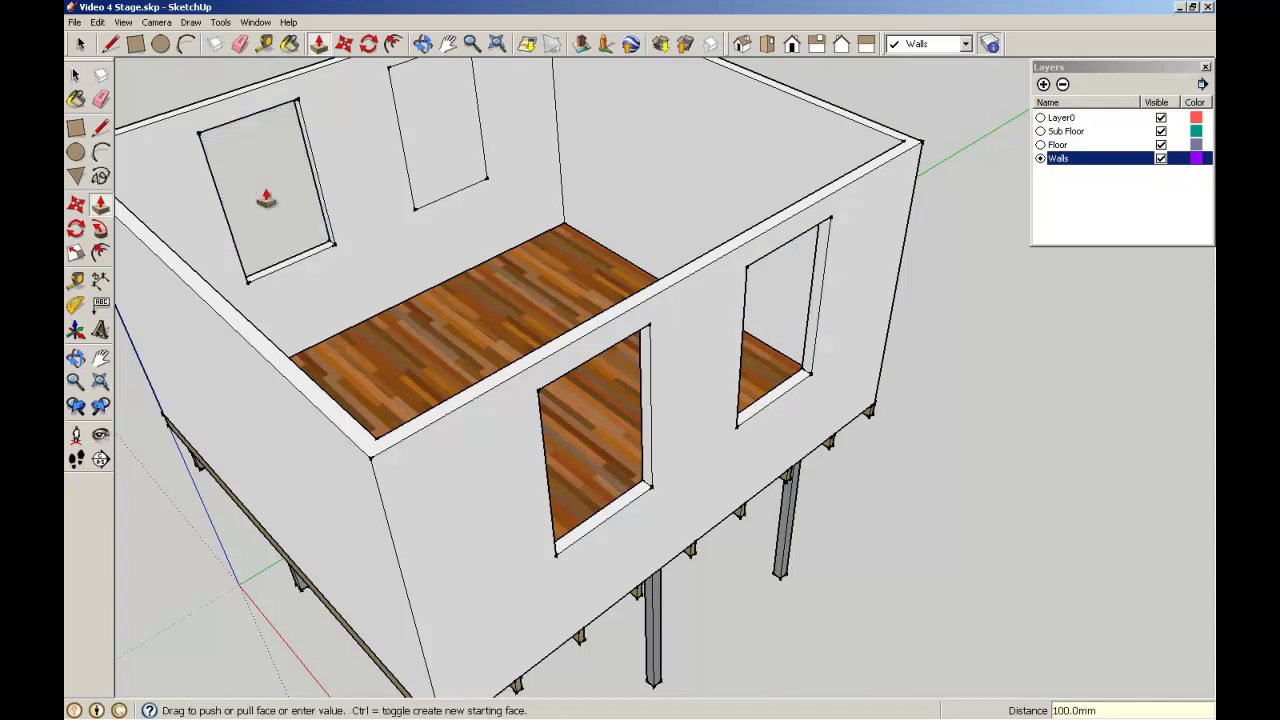
left_click_drag(441, 143, 436, 140)
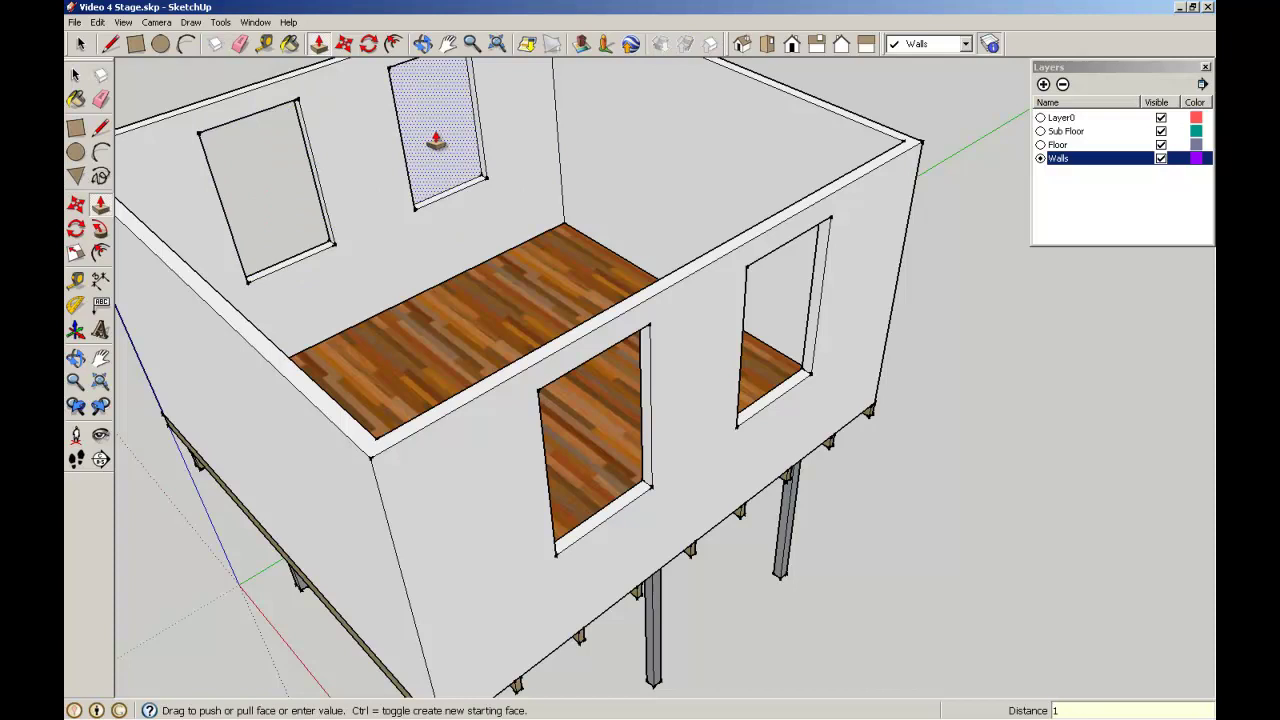
type("100.0mm")
key("Return")
- Orbit and use Zoom Extents to frame the whole house
middle_click_drag(284, 223, 280, 169)
key("p")
scroll(266, 171, "down", 2)
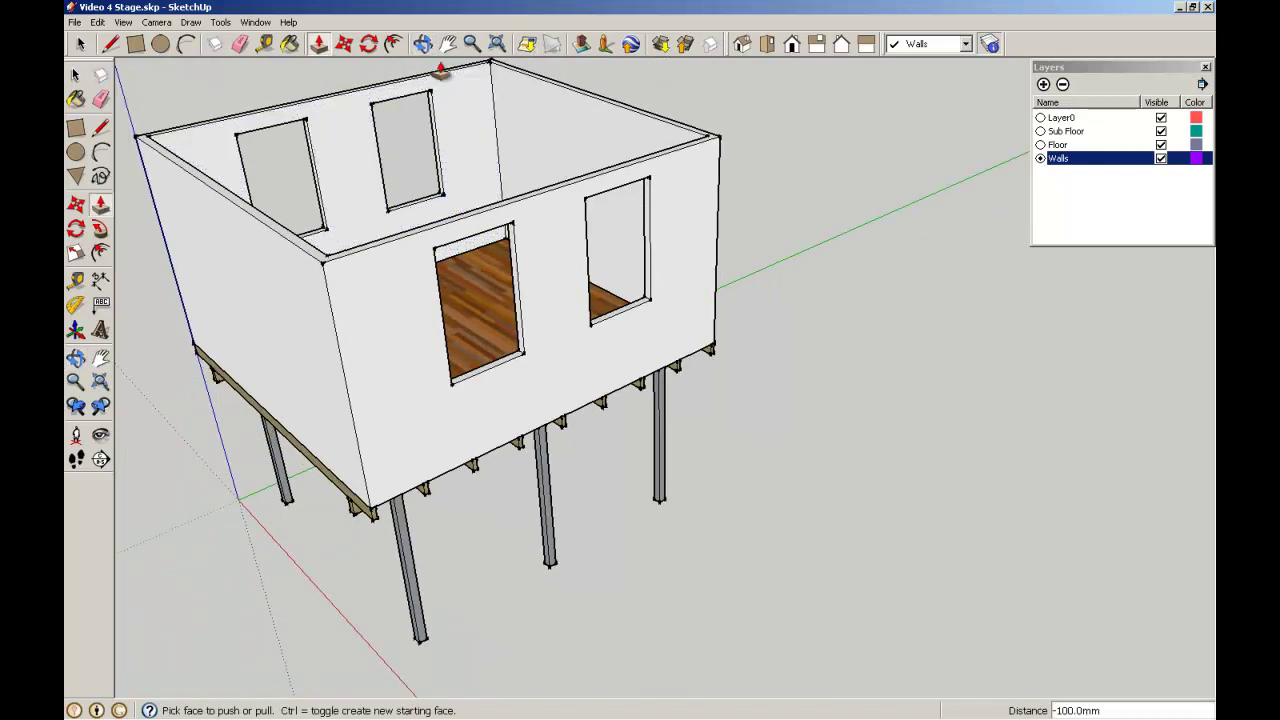
left_click(497, 44)
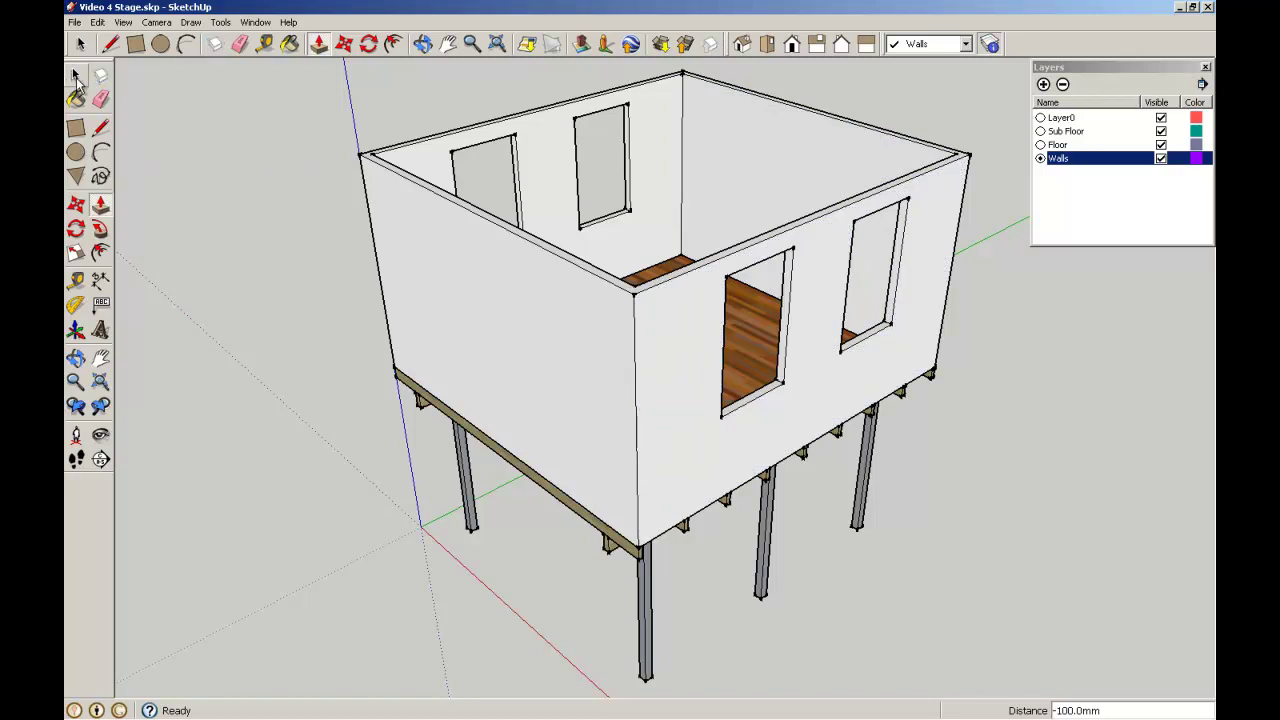
left_click(76, 77)
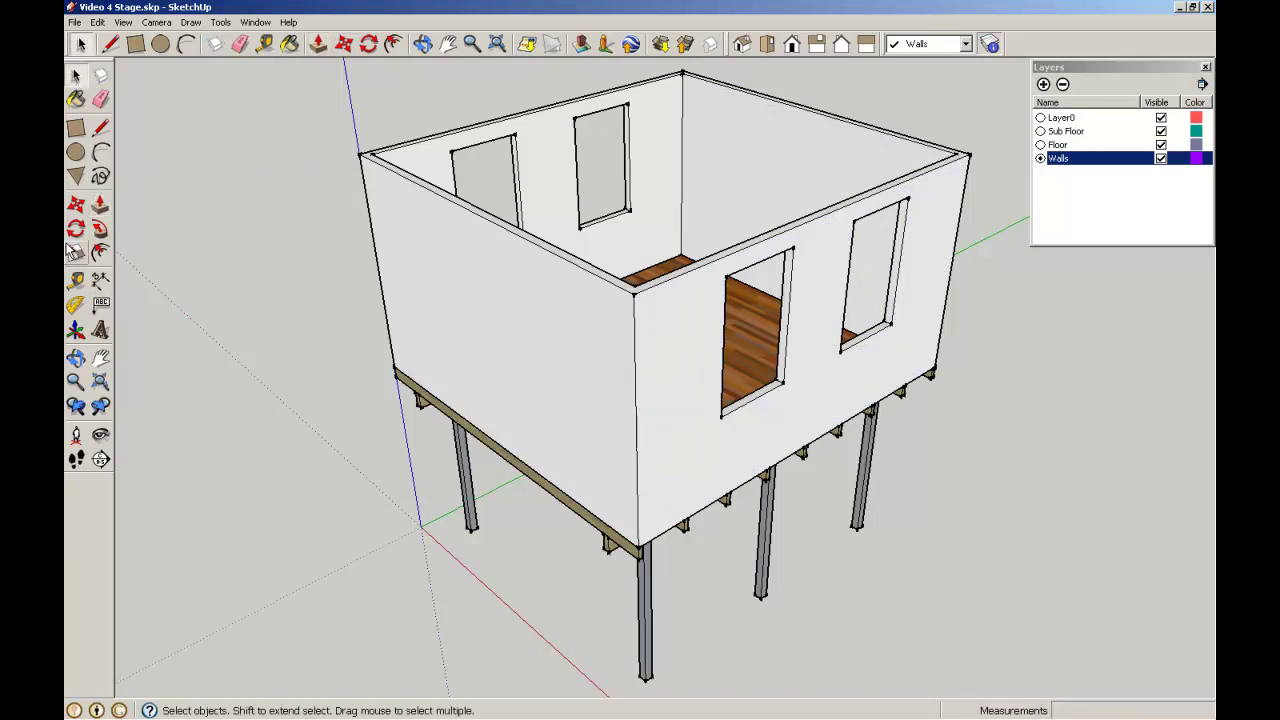
- Pick the Cladding_Siding_Tan material from the Brick and Cladding collection
left_click(76, 99)
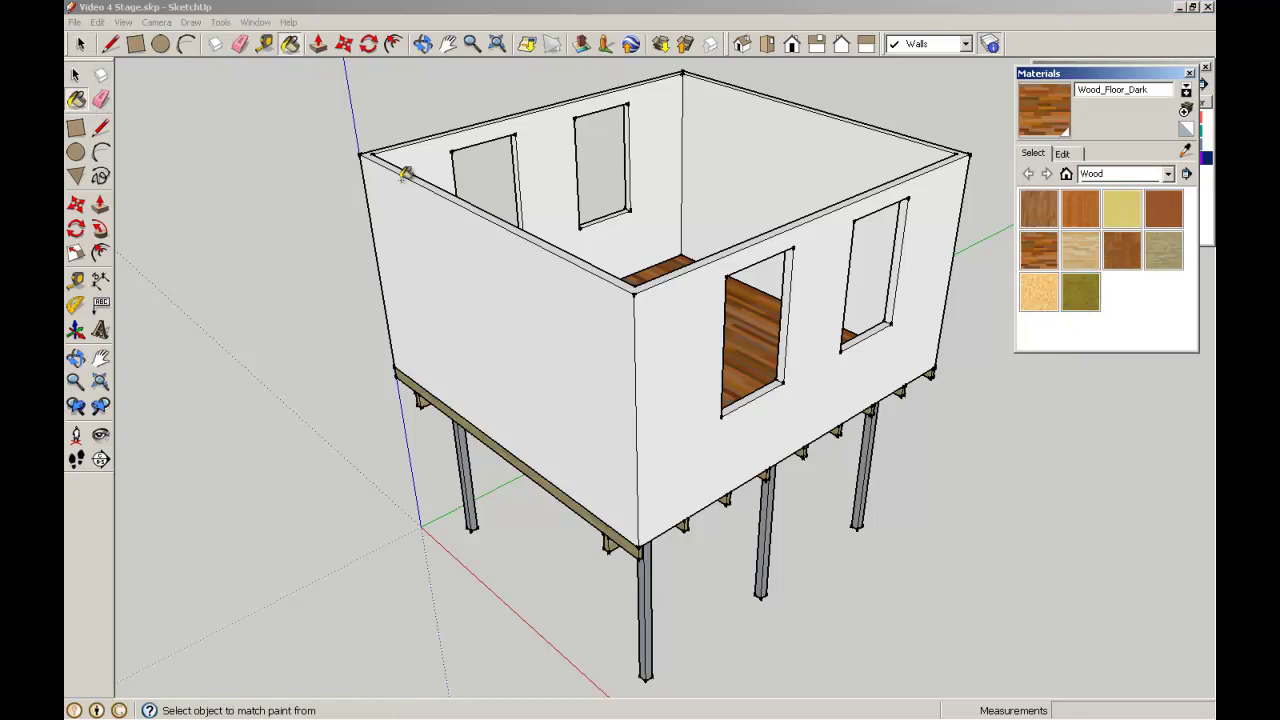
left_click(1167, 175)
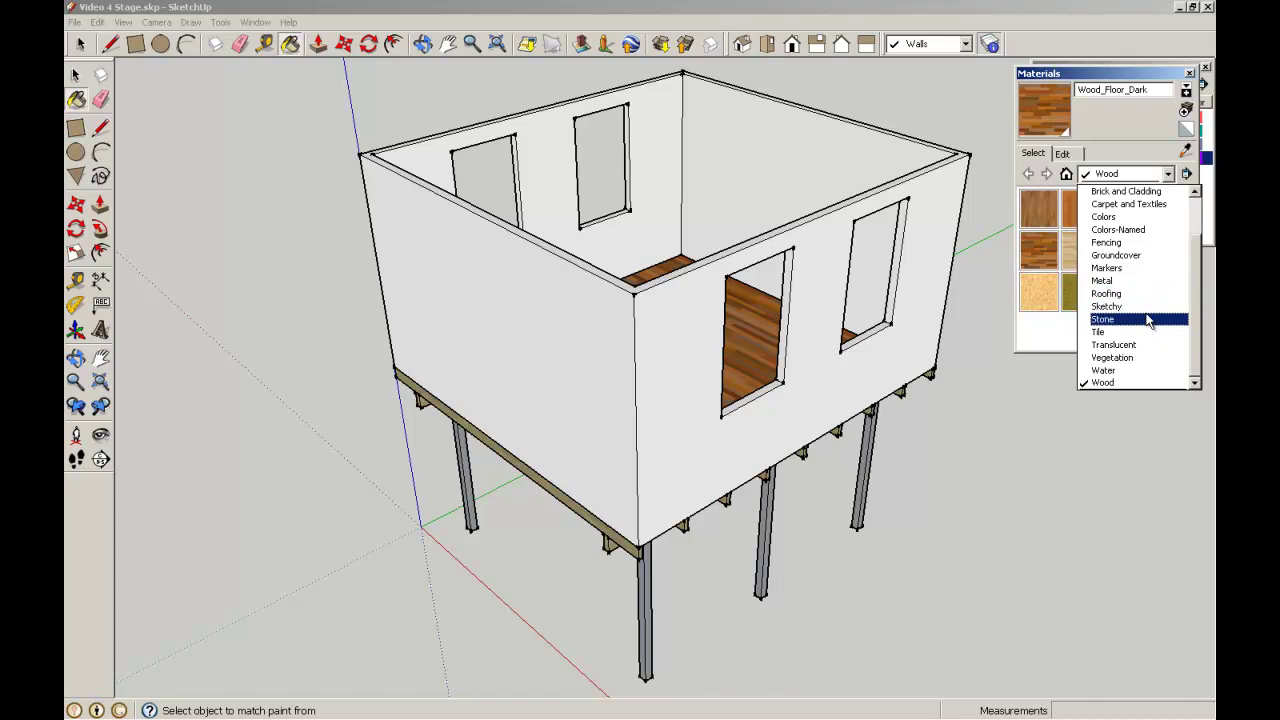
left_click(1153, 192)
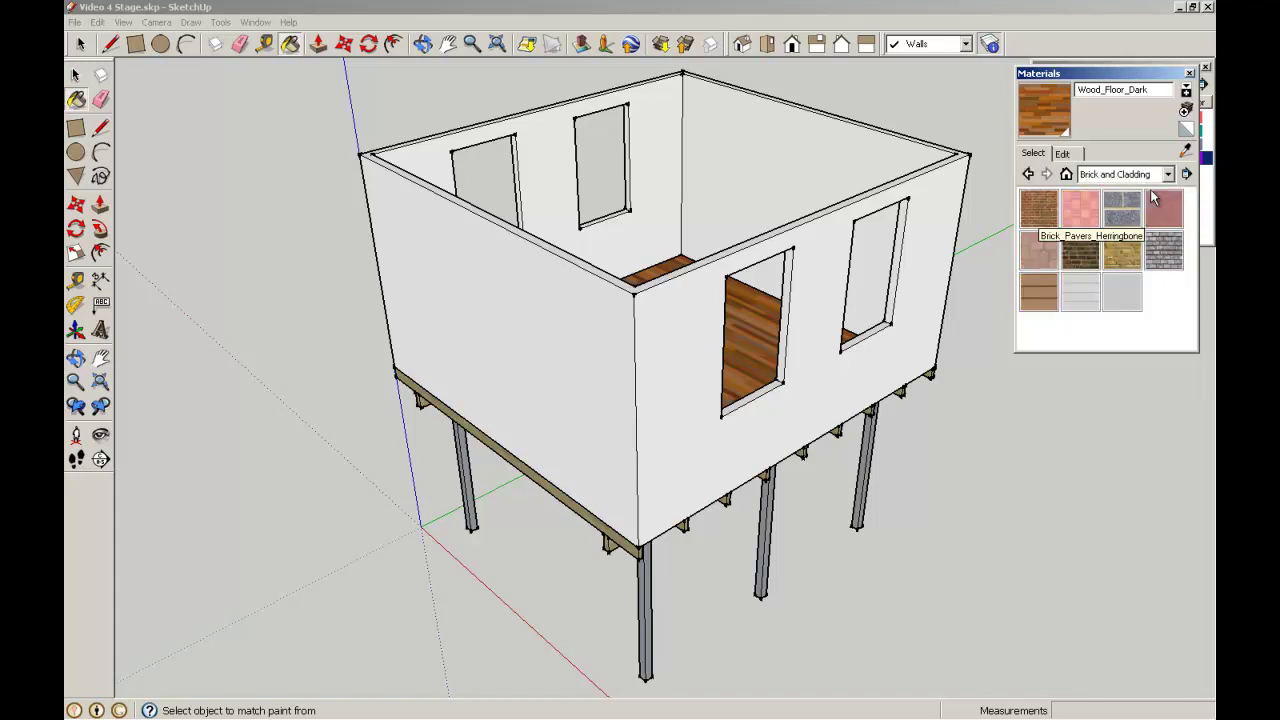
left_click(1040, 292)
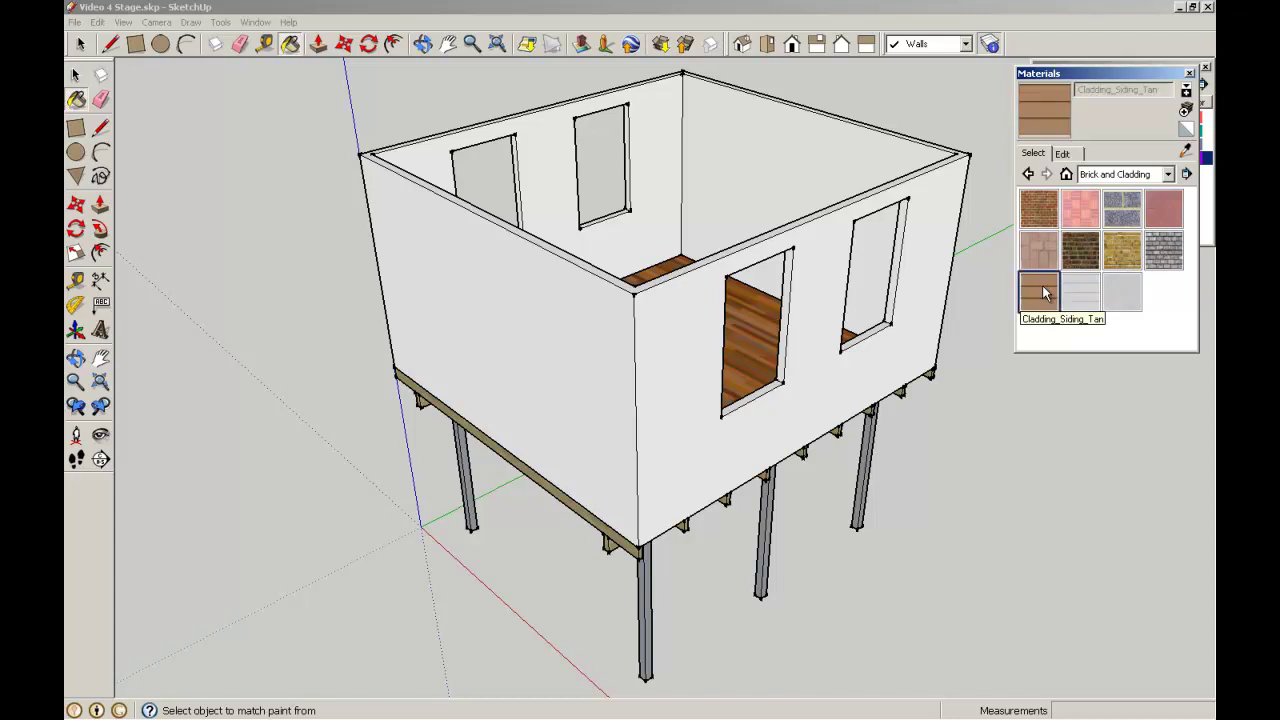
- Paint the left, right, side and front outside walls with the tan siding
left_click(519, 335)
left_click(520, 330)
left_click(700, 345)
mouse_move(971, 360)
middle_mouse_down()
mouse_move(551, 398)
mouse_move(571, 262)
middle_mouse_up()
left_click(574, 264)
mouse_move(1151, 466)
middle_mouse_down()
mouse_move(726, 487)
mouse_move(728, 448)
middle_mouse_up()
left_click(728, 448)
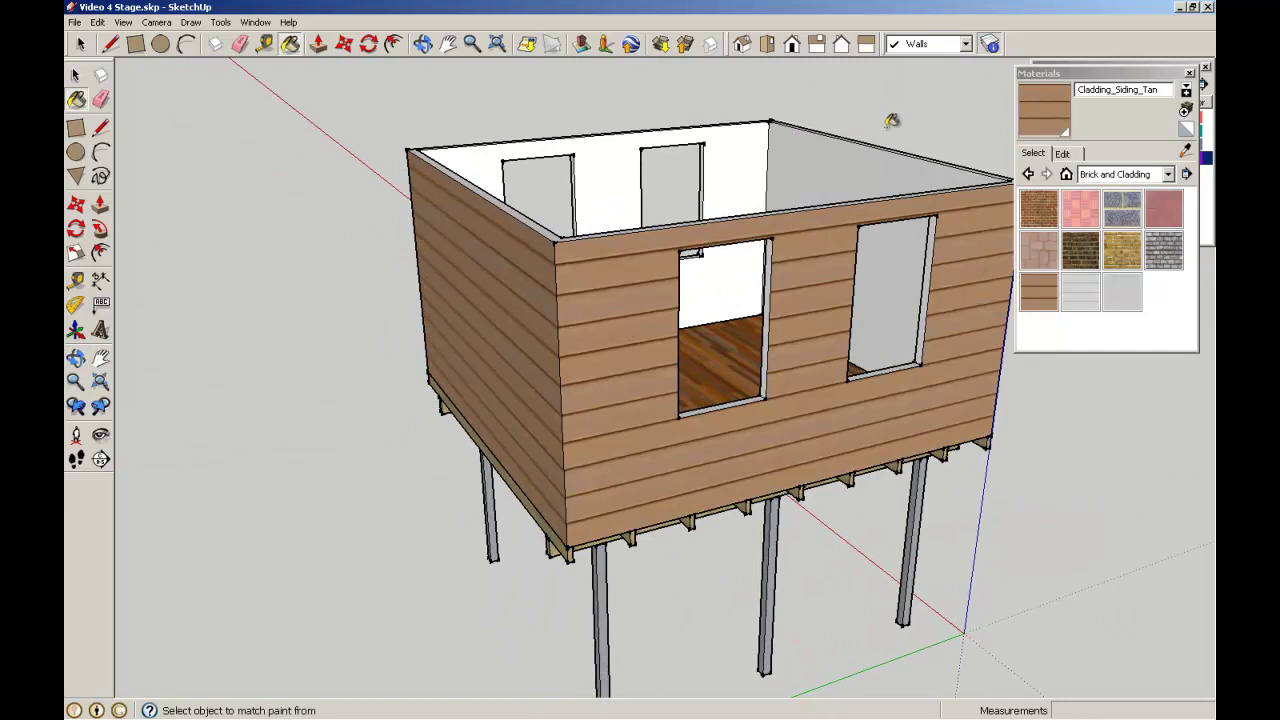
middle_click_drag(891, 120, 169, 297)
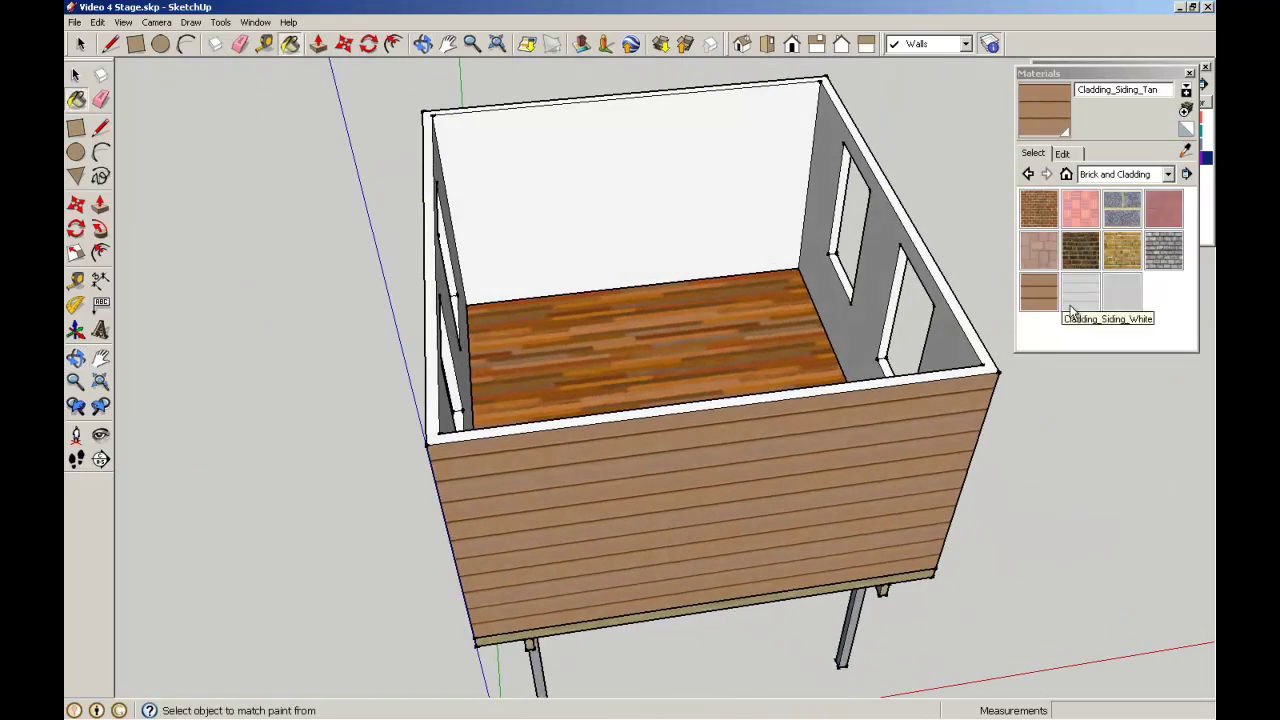
- Pick the bright yellow Color_E02 from the Colors material collection
left_click(1167, 175)
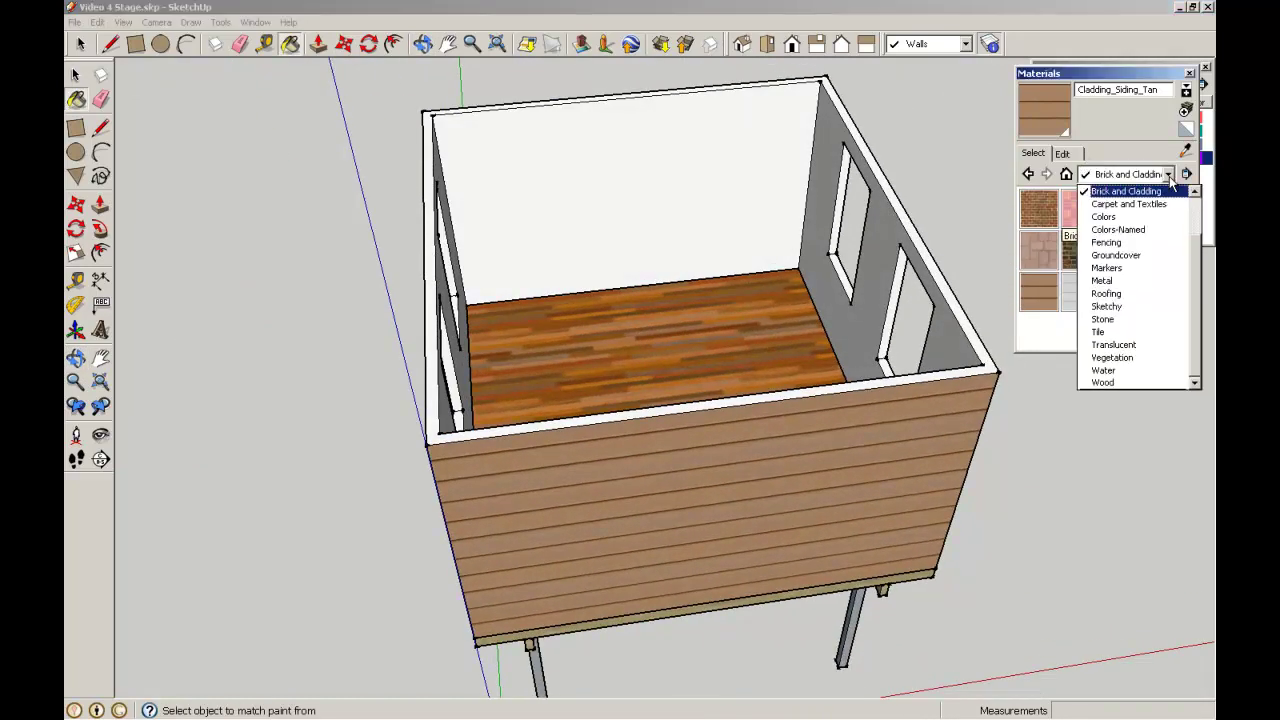
left_click(1152, 216)
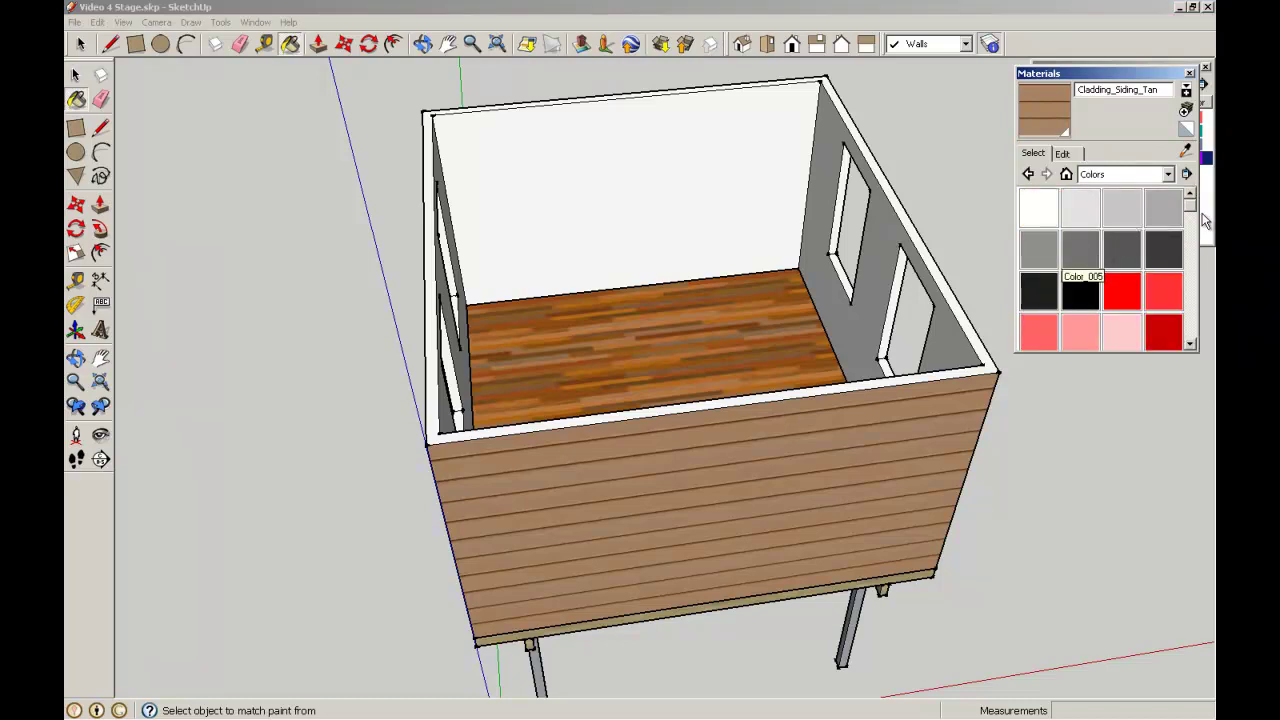
scroll(1189, 221, "down", 6)
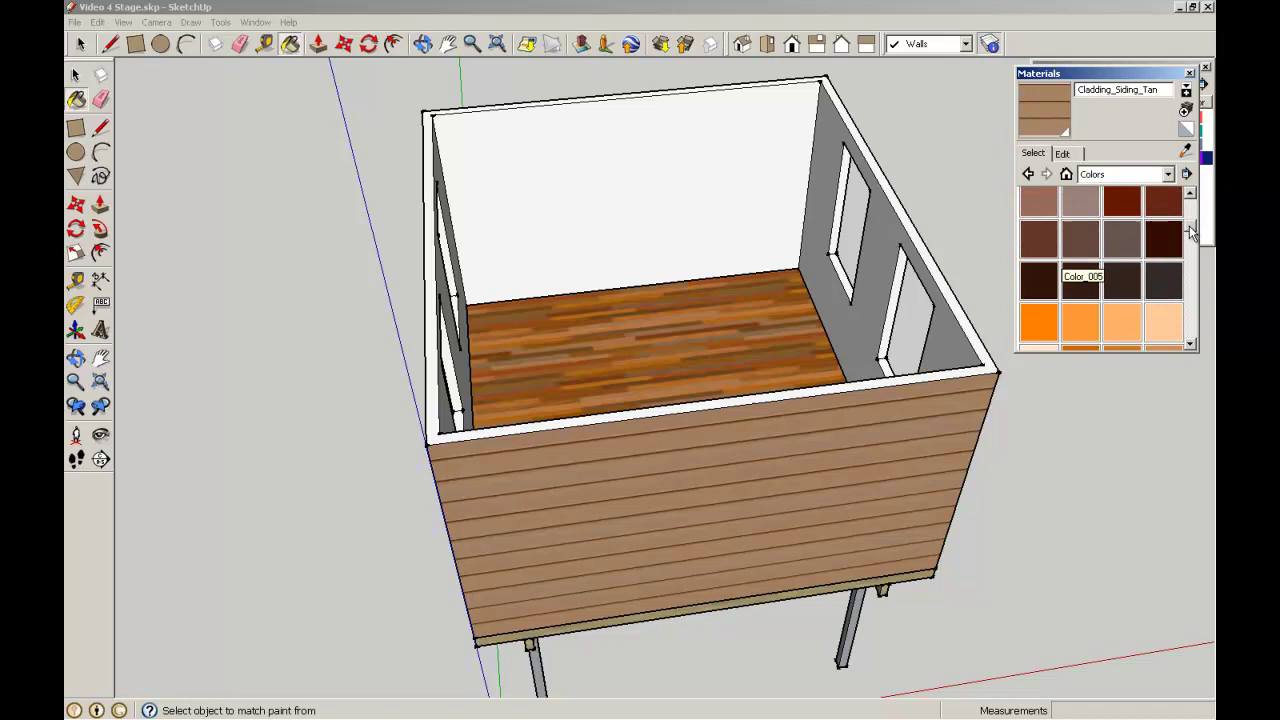
scroll(1189, 225, "down", 2)
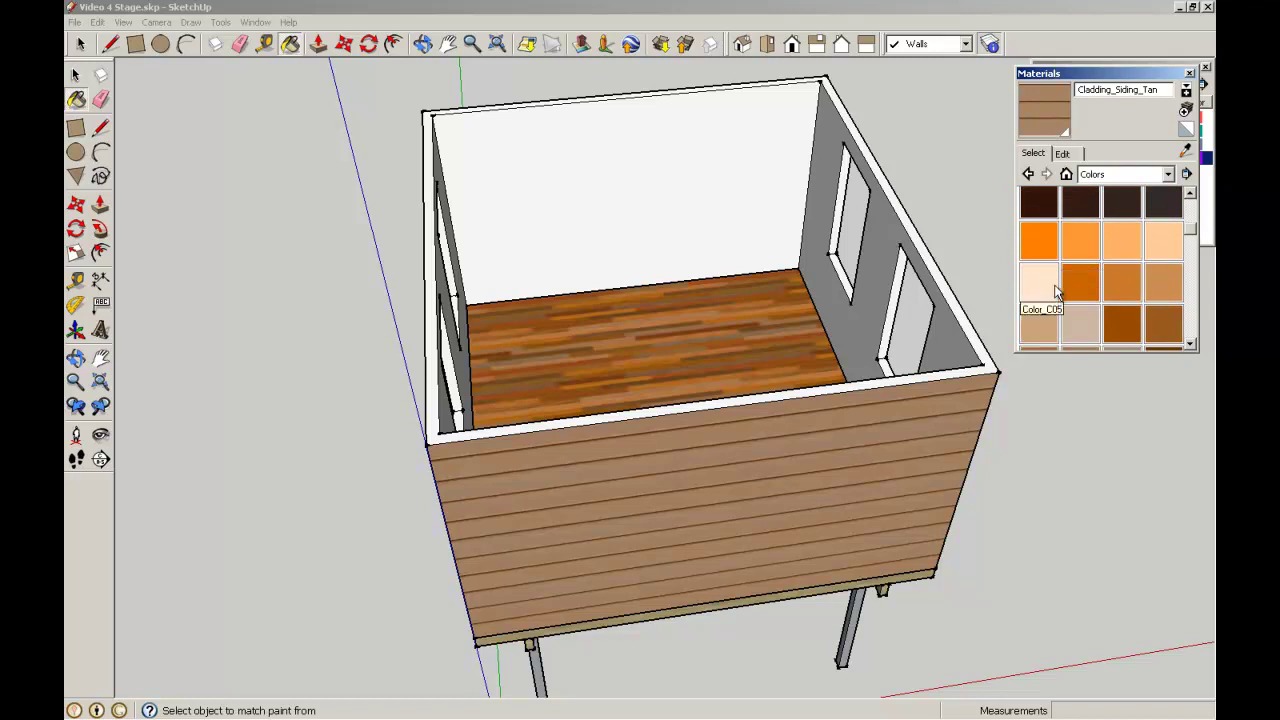
scroll(1189, 228, "down", 4)
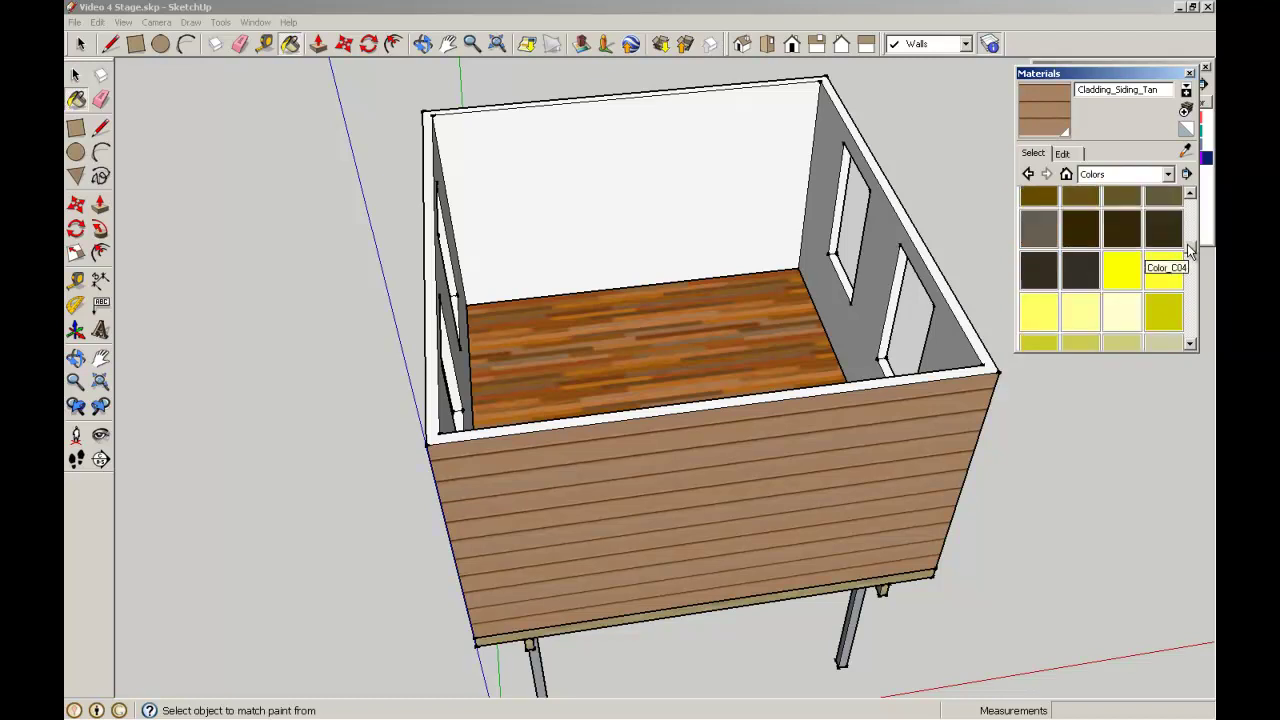
left_click(1162, 210)
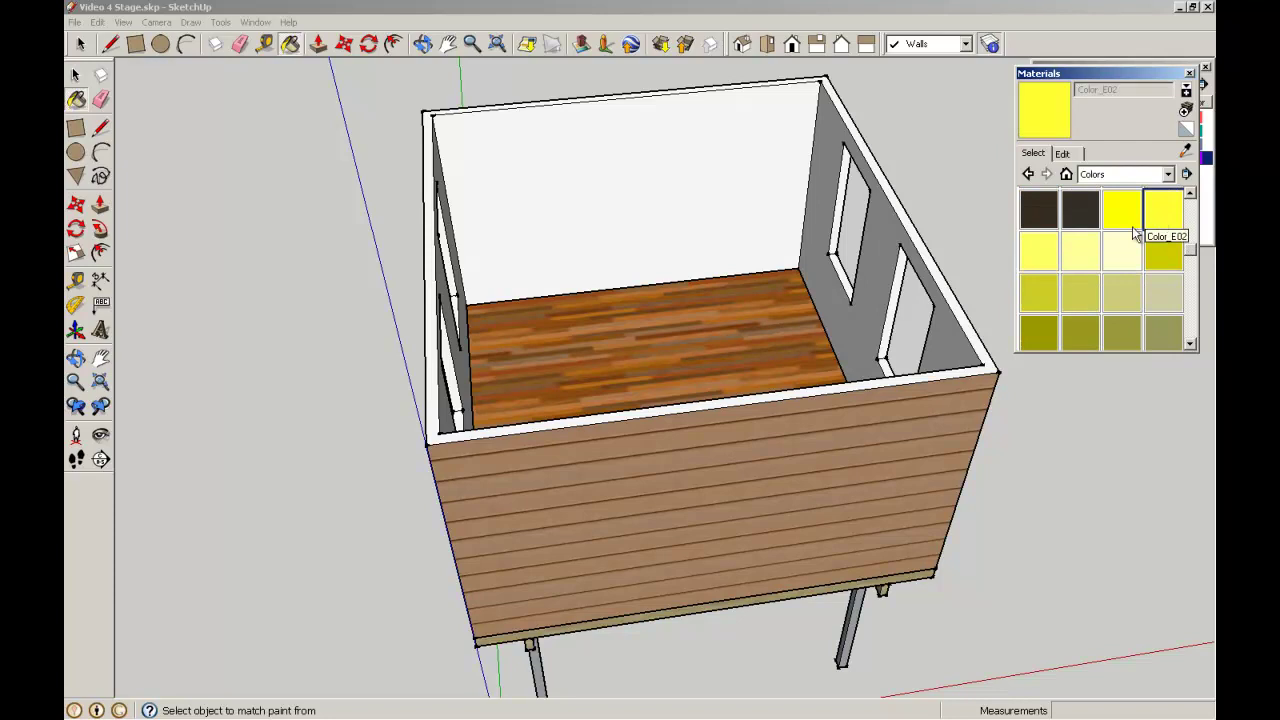
- Paint the back, right and left interior walls with Color_E02
left_click(731, 182)
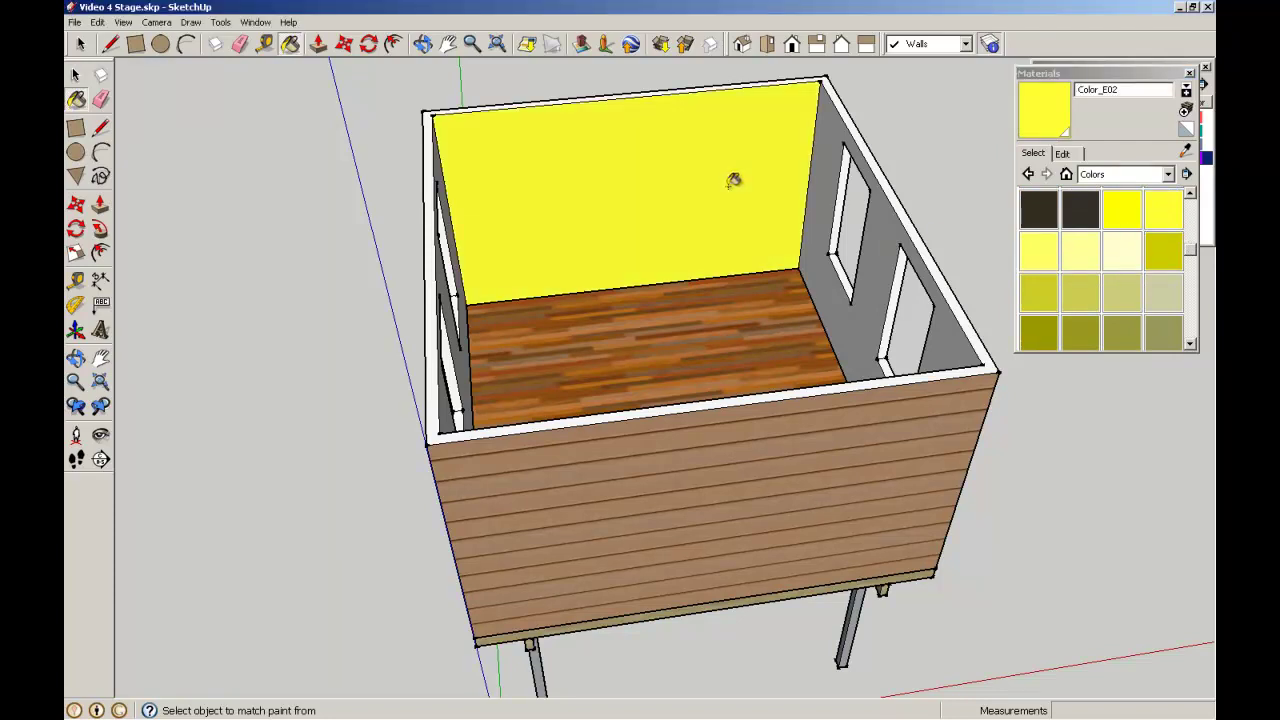
left_click(815, 172)
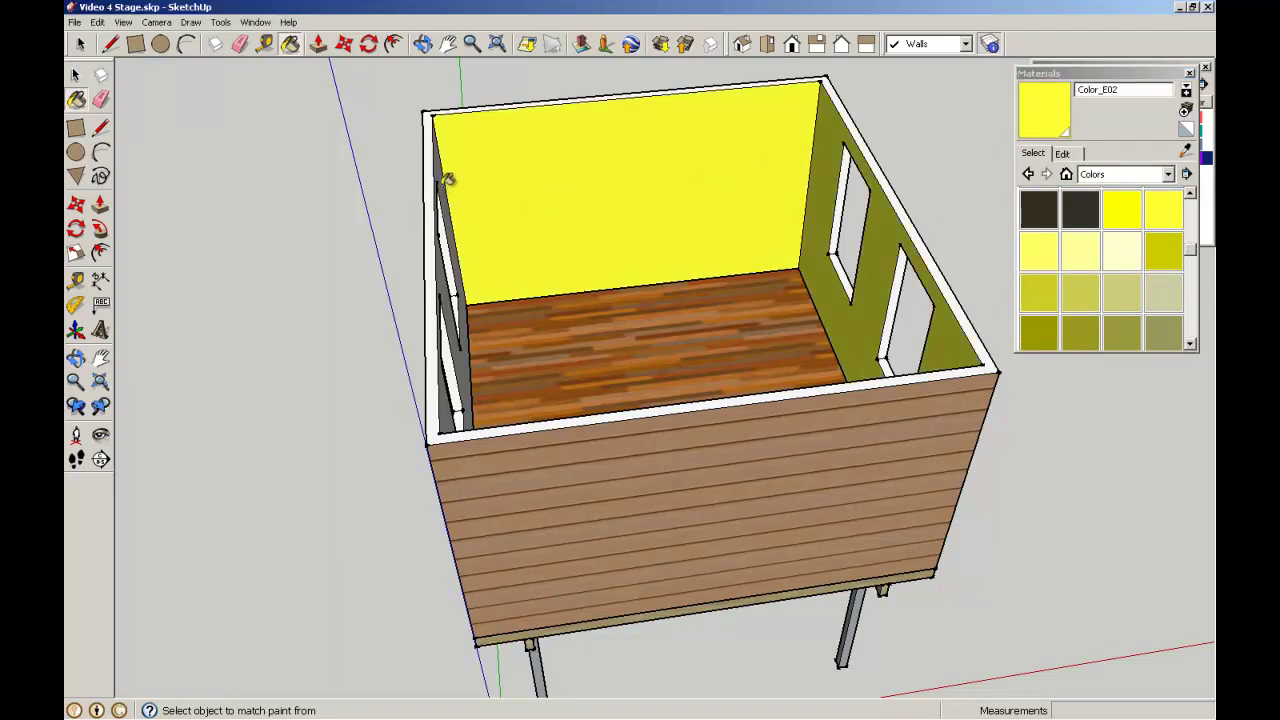
middle_click_drag(447, 178, 380, 243)
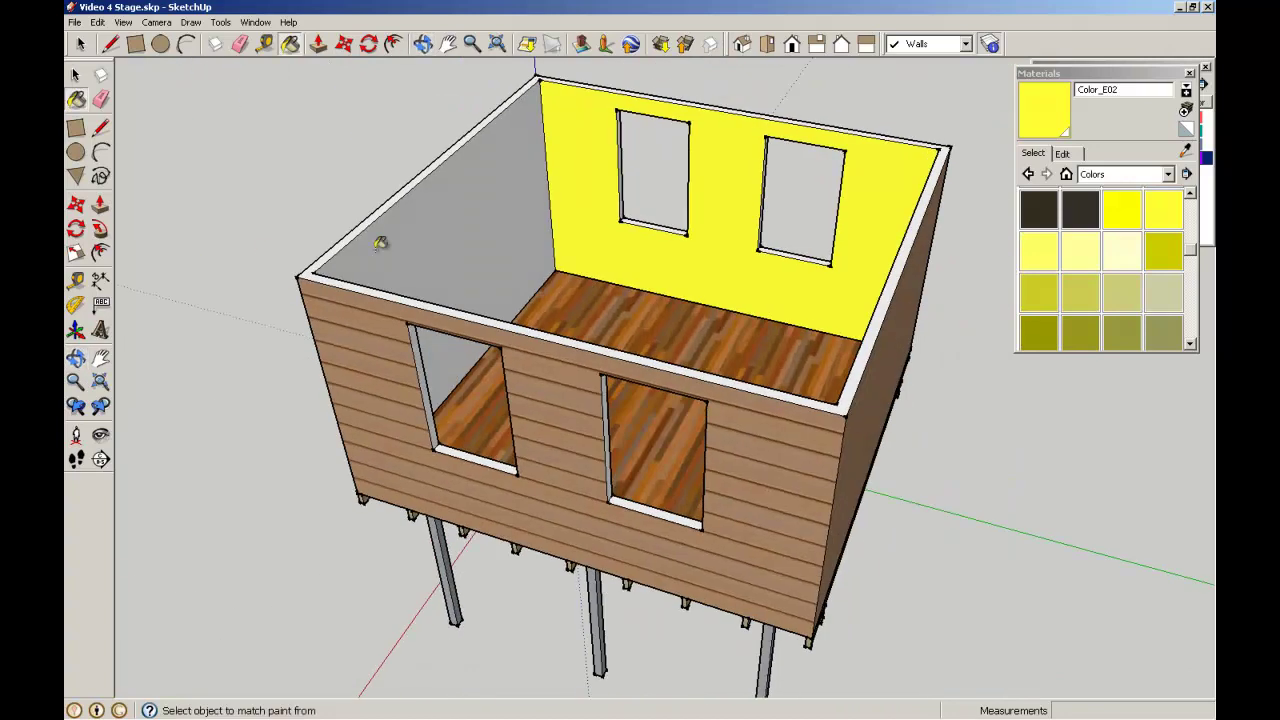
left_click(454, 217)
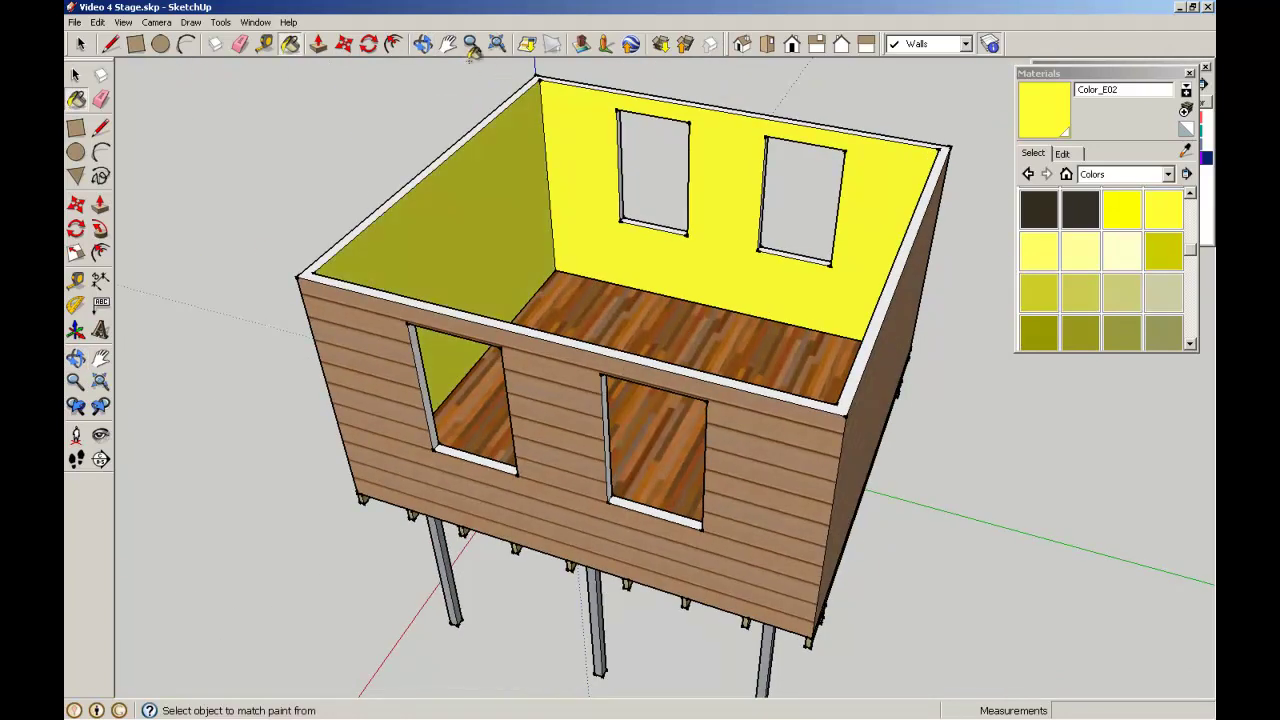
- Frame the whole house and orbit around it to review the yellow interior
left_click(496, 46)
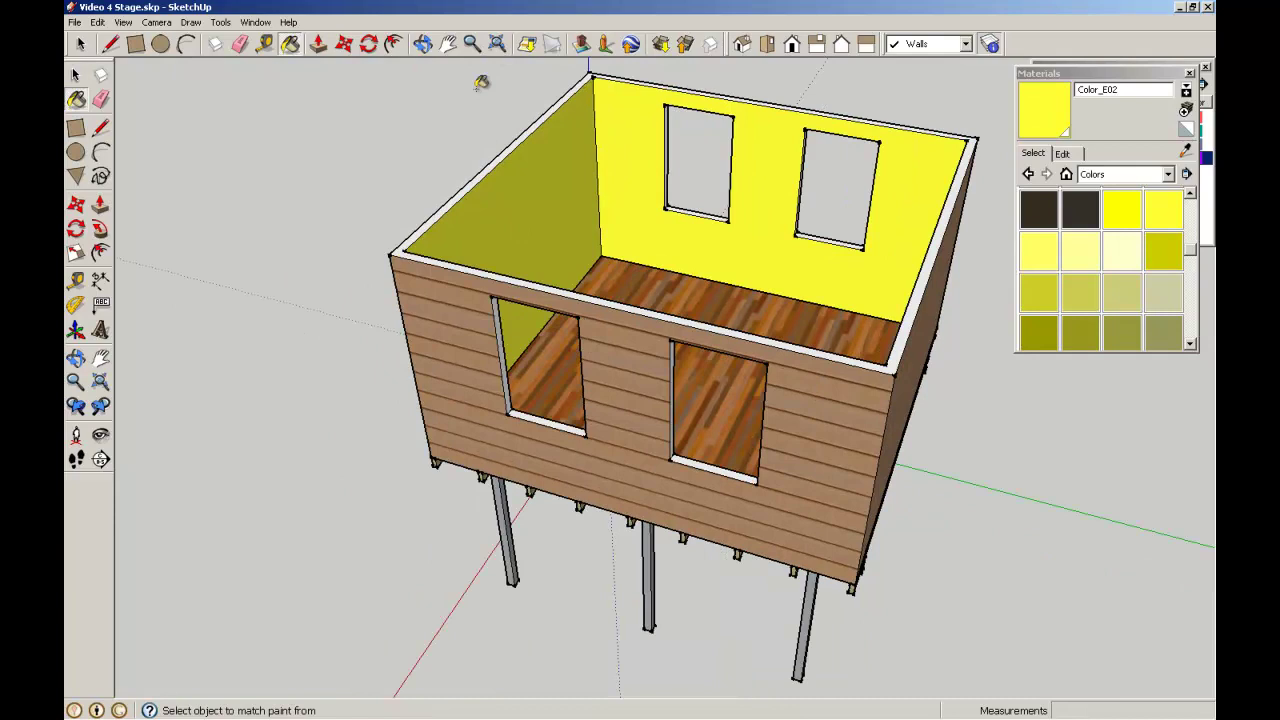
middle_click_drag(445, 185, 871, 200)
scroll(875, 203, "down", 2)
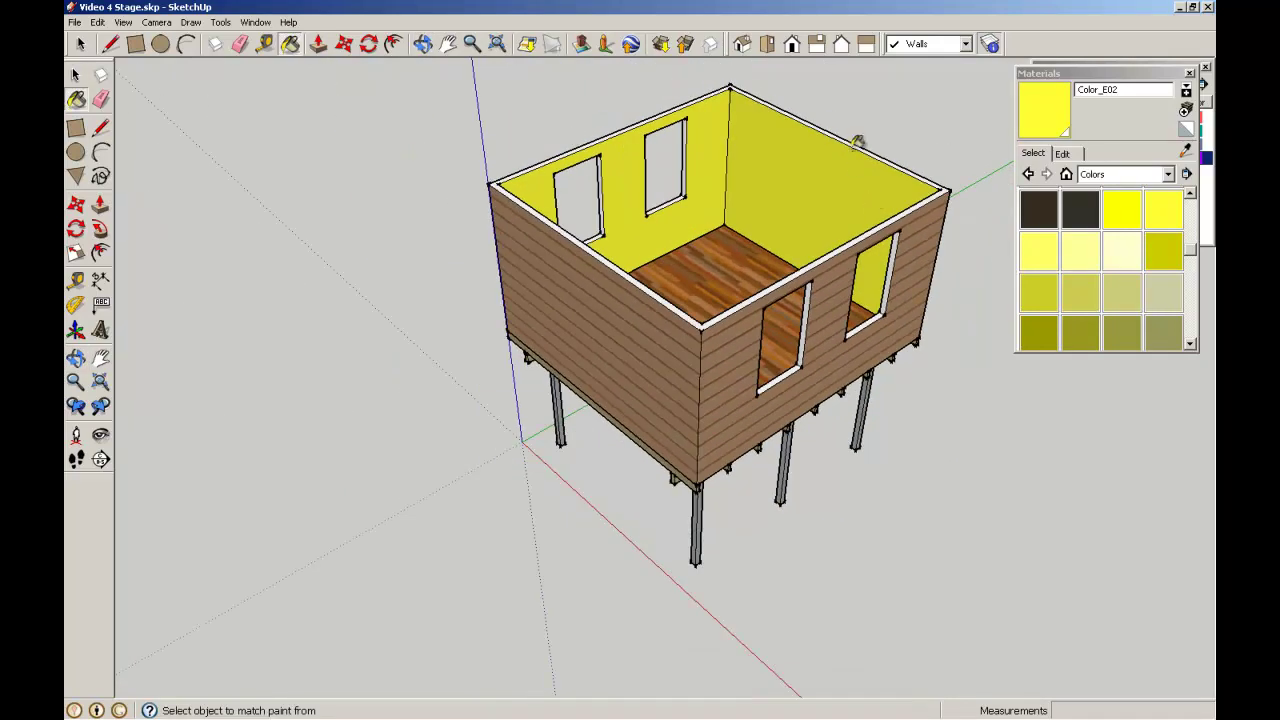
middle_click_drag(857, 129, 768, 108)
key("b")
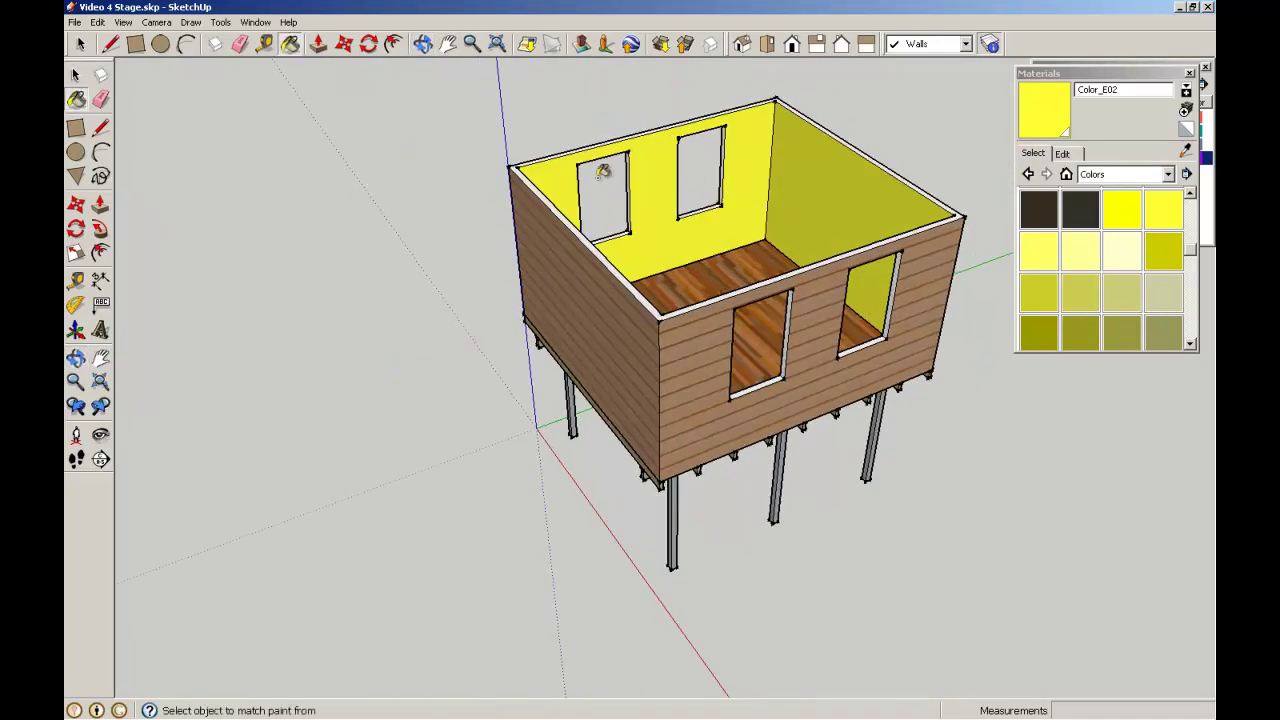